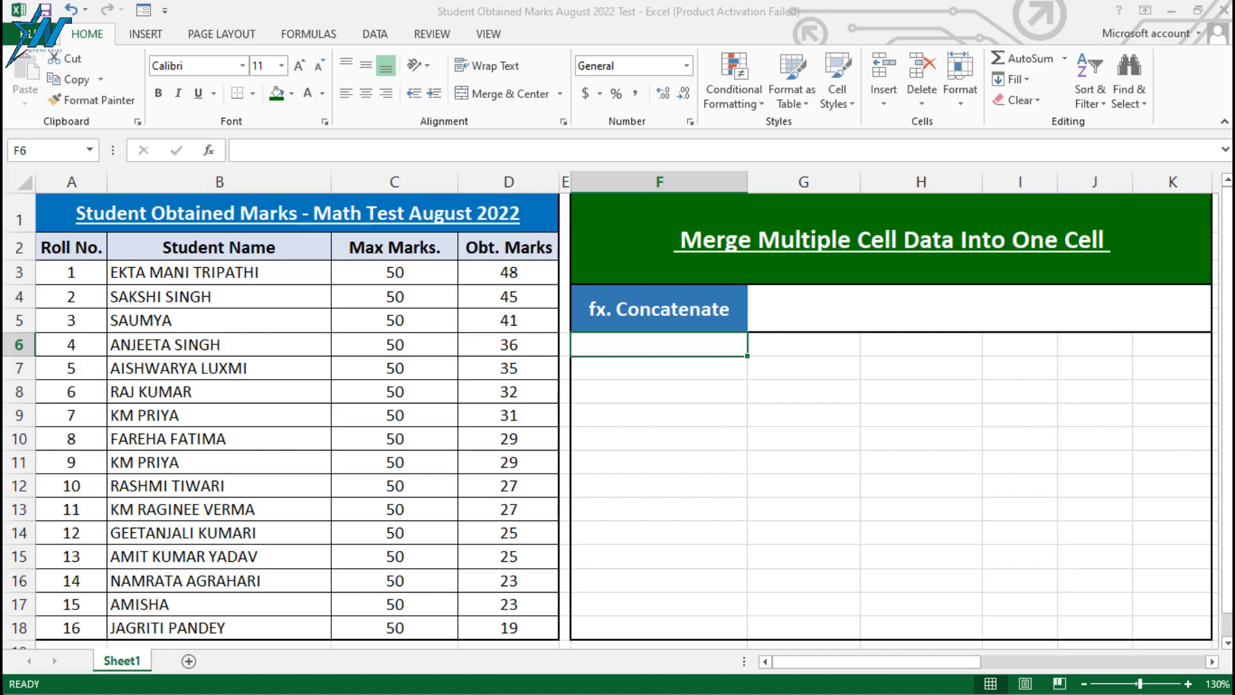
pyautogui.moveTo(524, 278); pyautogui.dragTo(515, 628)
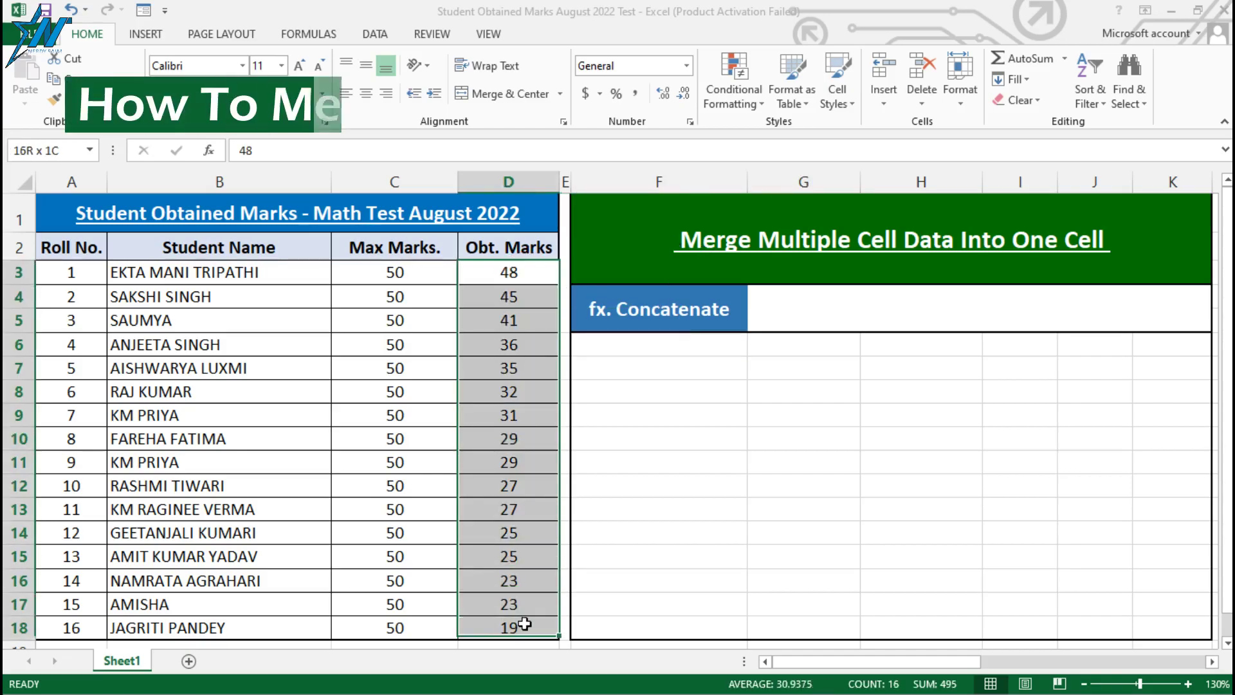
pyautogui.click(911, 312)
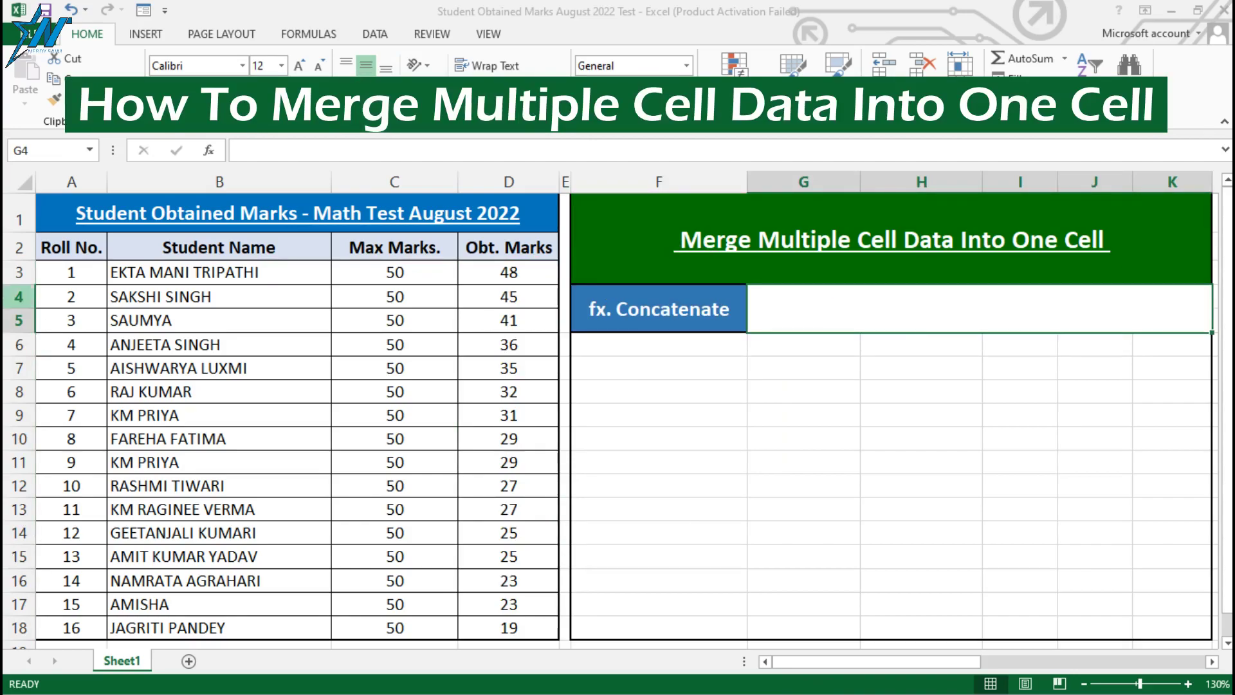
pyautogui.moveTo(69, 212); pyautogui.dragTo(502, 627)
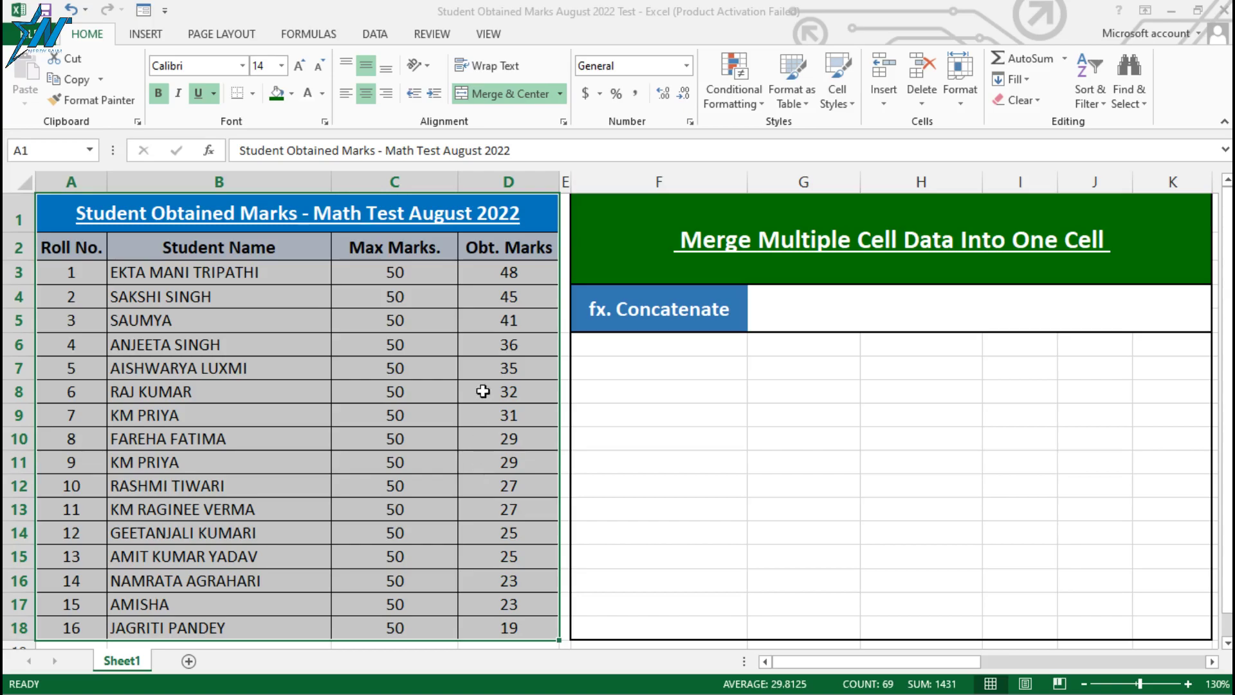
pyautogui.click(504, 247)
pyautogui.moveTo(512, 272); pyautogui.dragTo(524, 629)
pyautogui.click(887, 304)
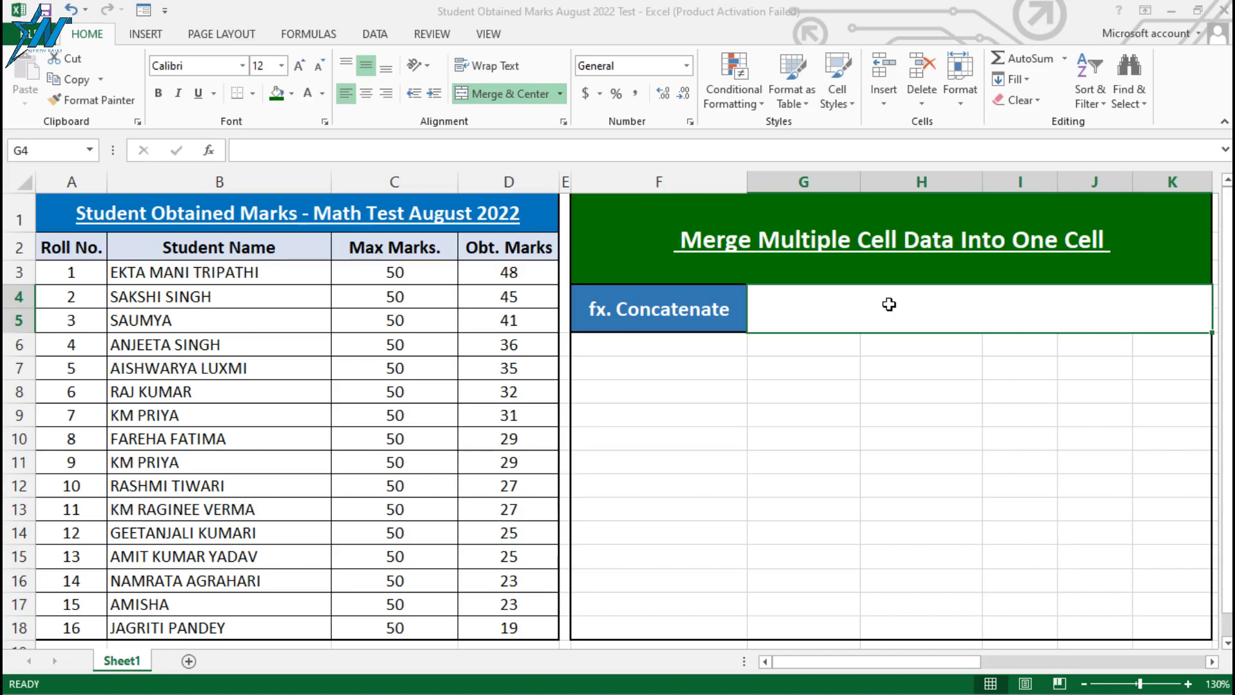
pyautogui.click(694, 310)
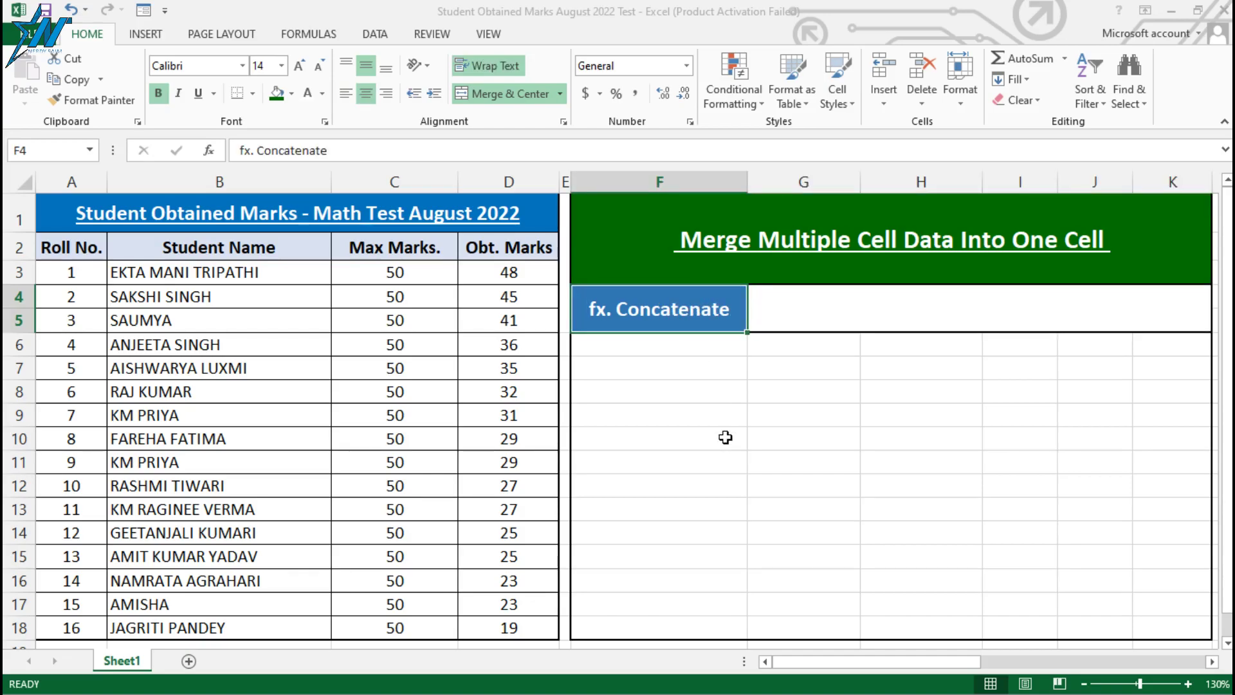
# - Start a formula in merged cell G4 with =concatenate(transpose(D3:D18&", "), using the obtained marks as the array
pyautogui.click(836, 317)
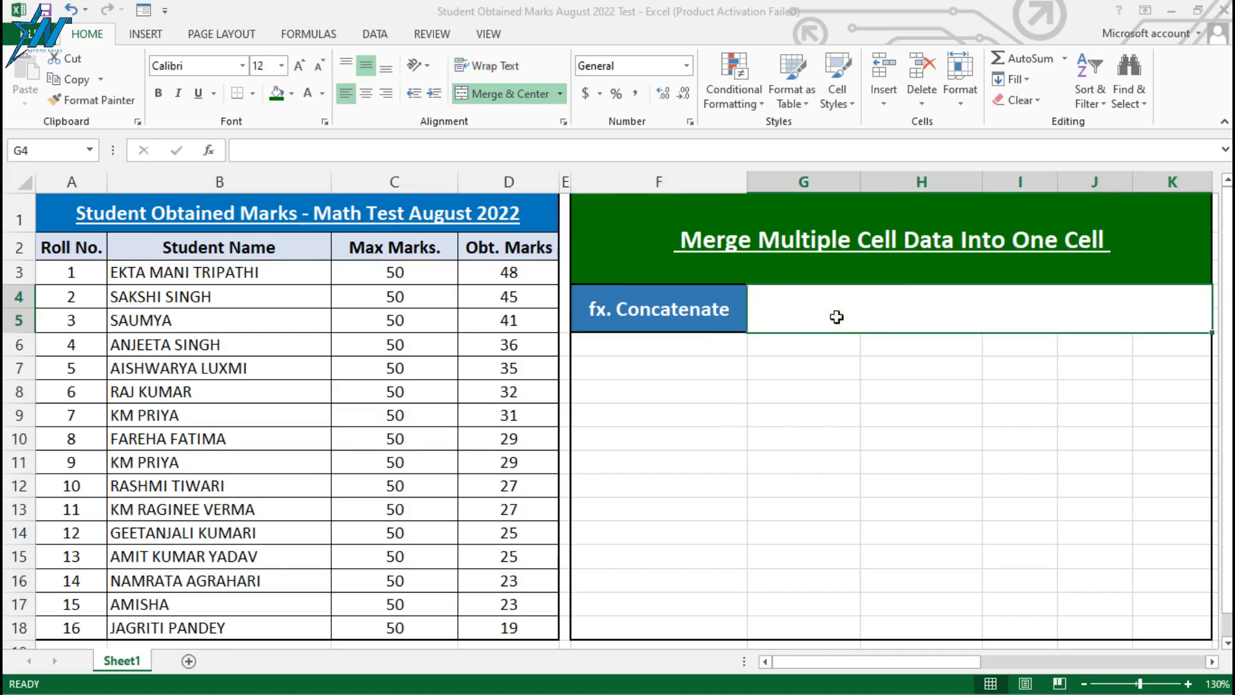
pyautogui.write('=')
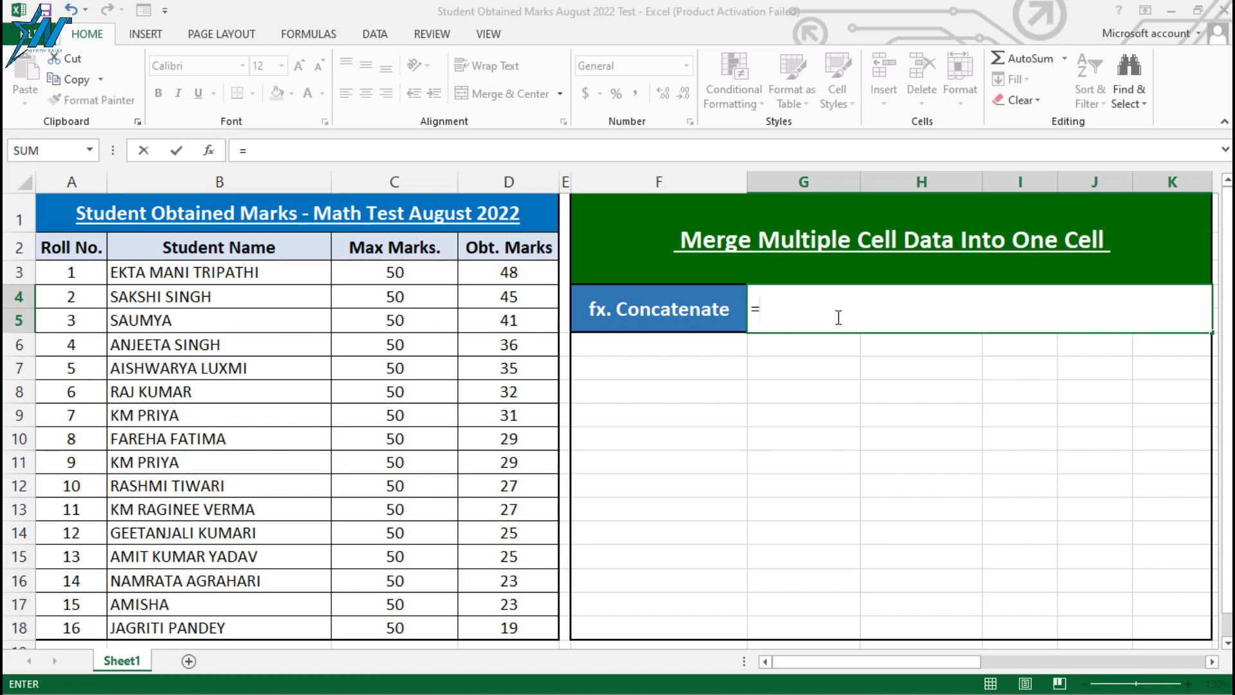
pyautogui.write('con')
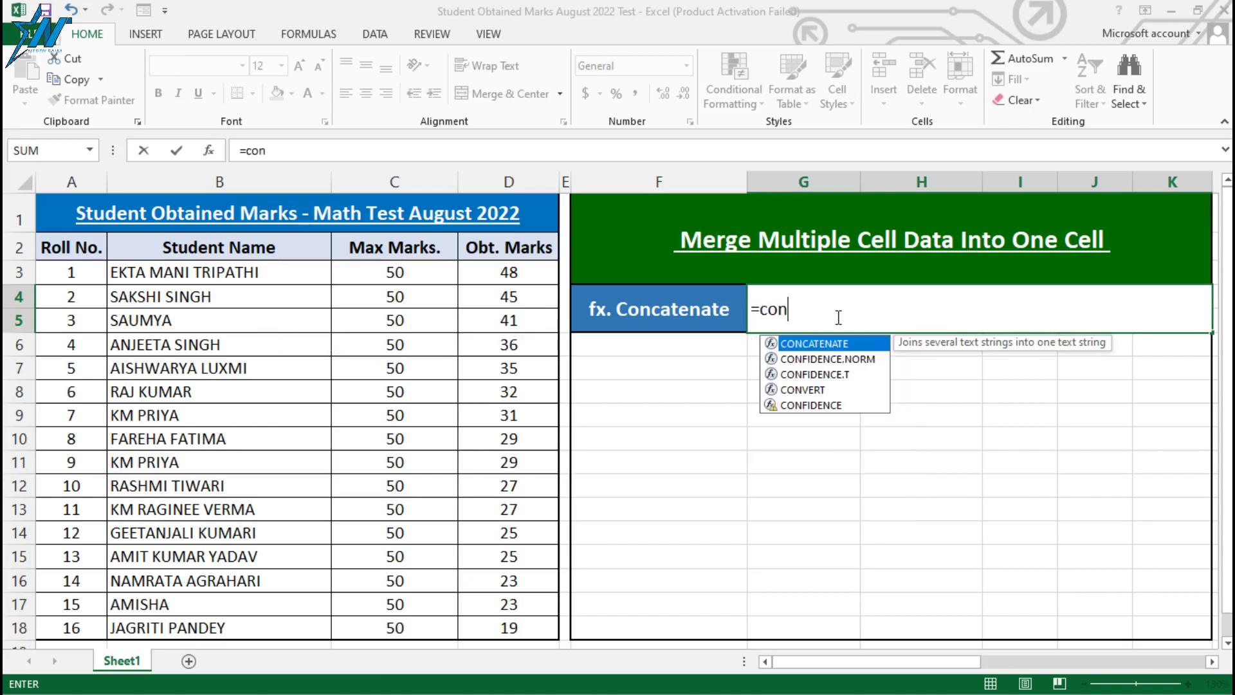
pyautogui.write('catenate')
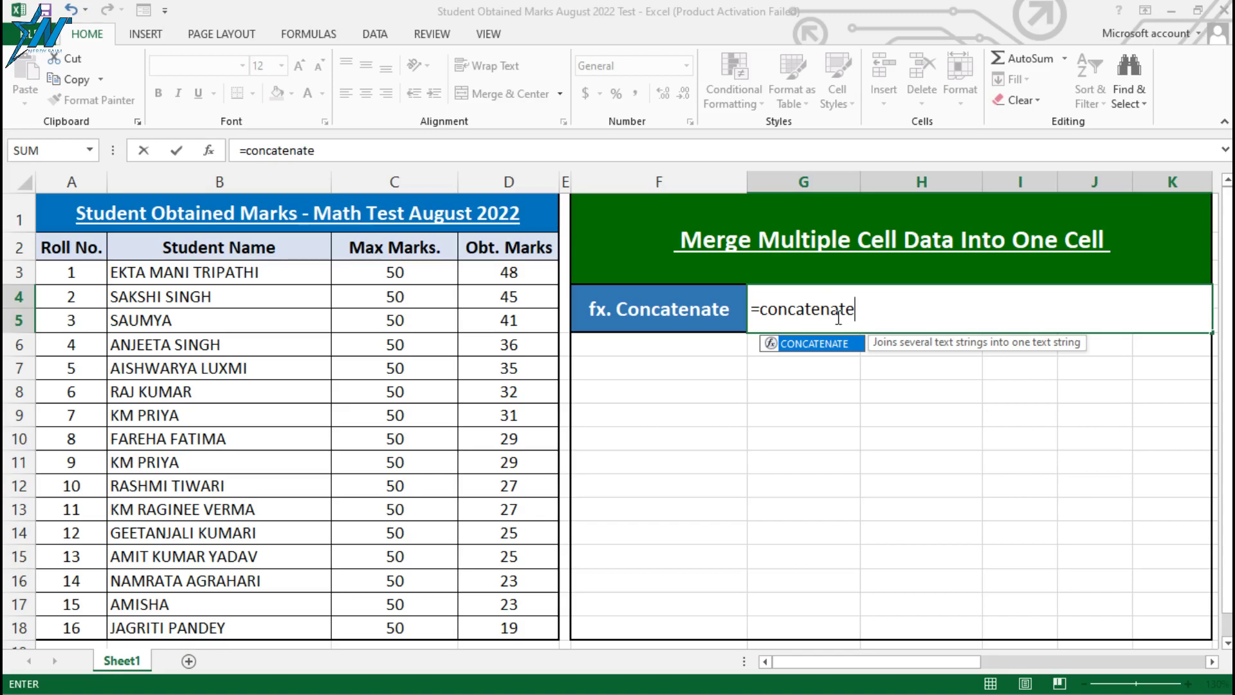
pyautogui.write('(')
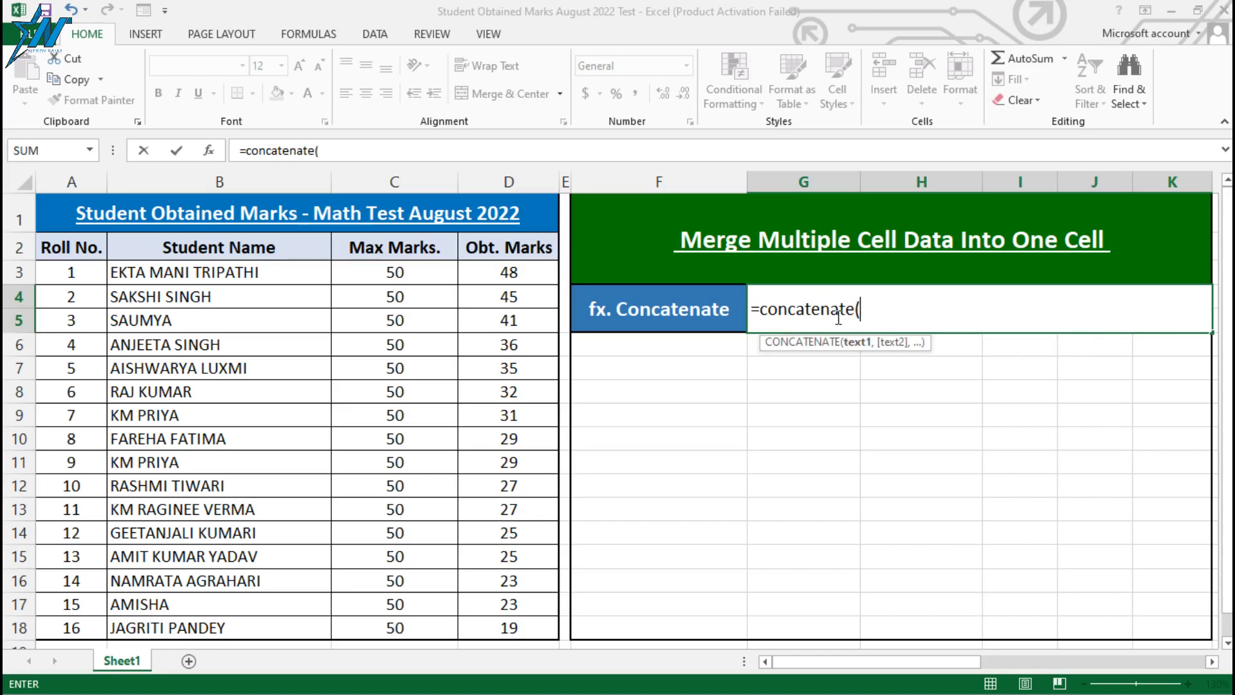
pyautogui.write('tr')
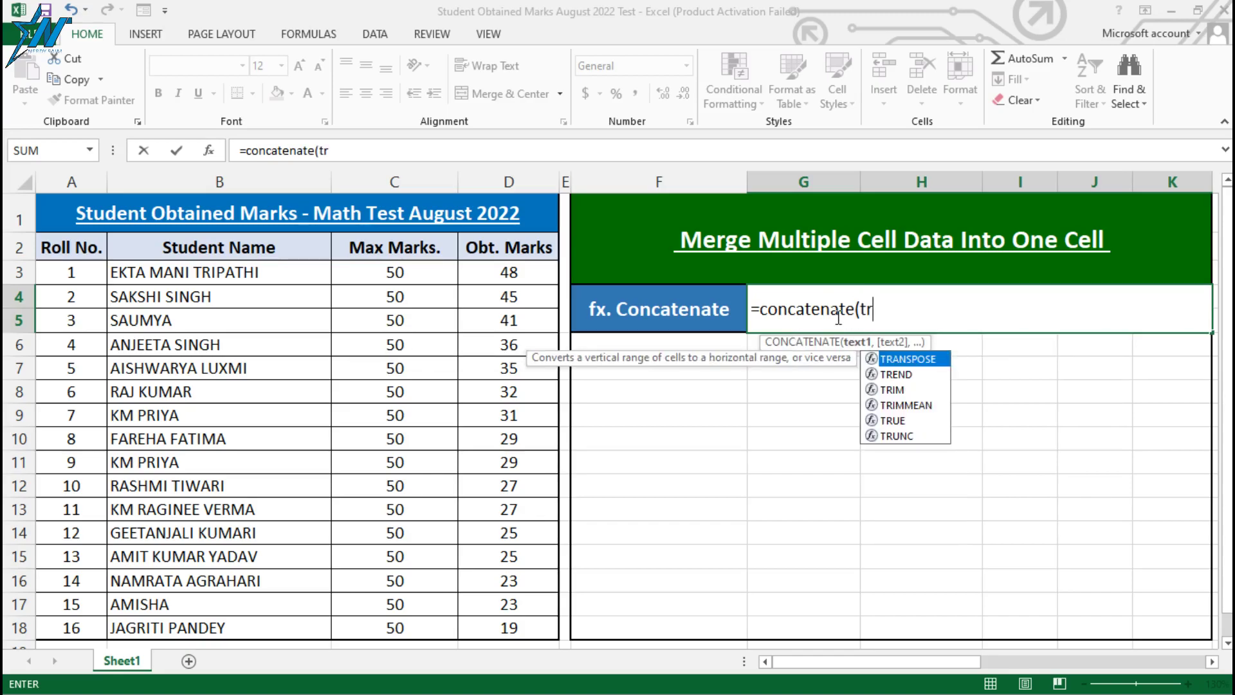
pyautogui.write('anspose')
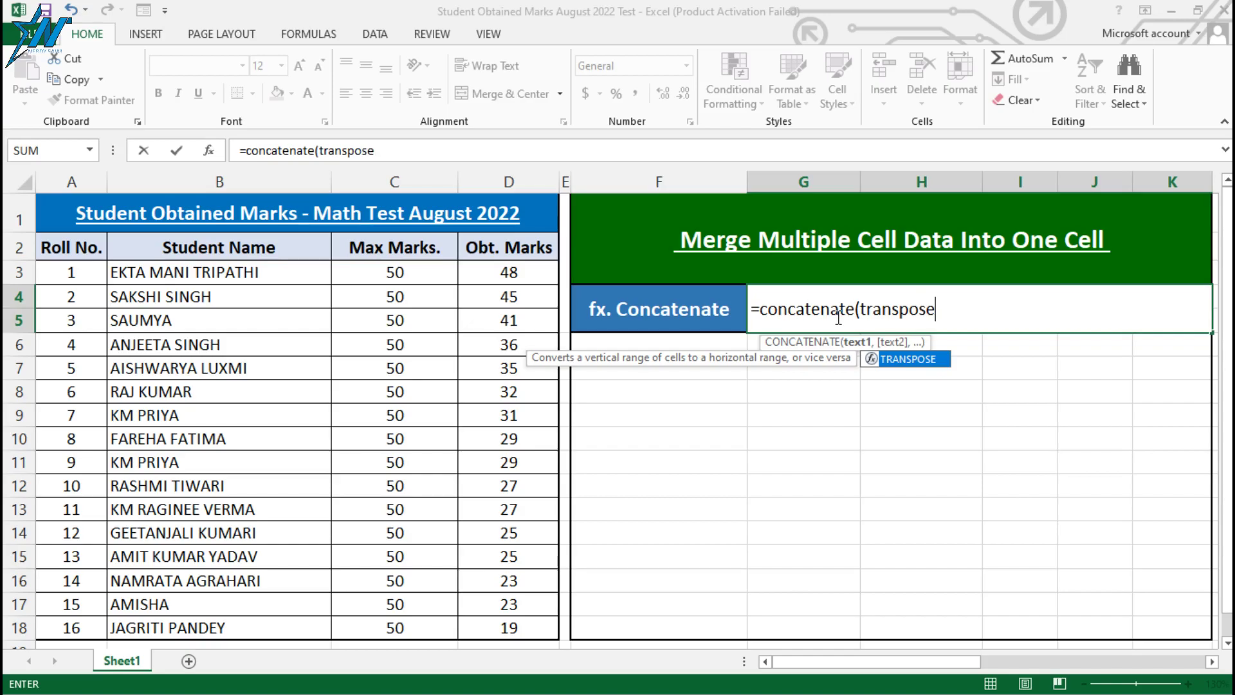
pyautogui.write('(')
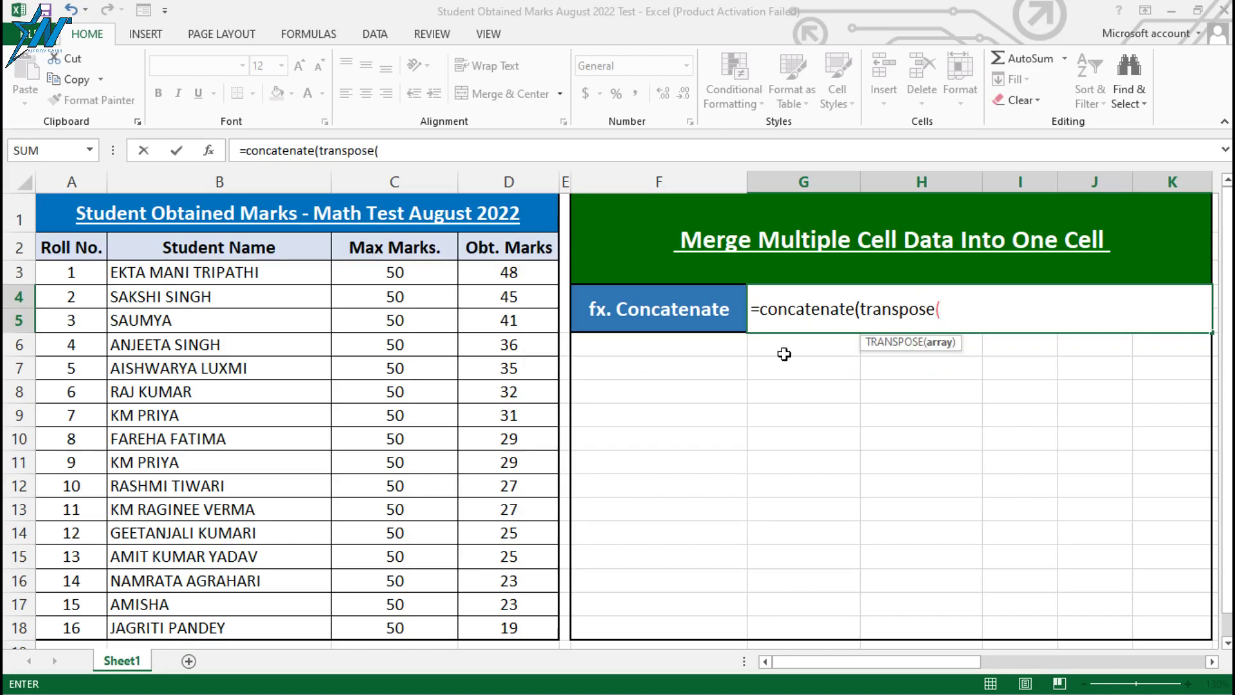
pyautogui.moveTo(513, 272); pyautogui.dragTo(510, 627)
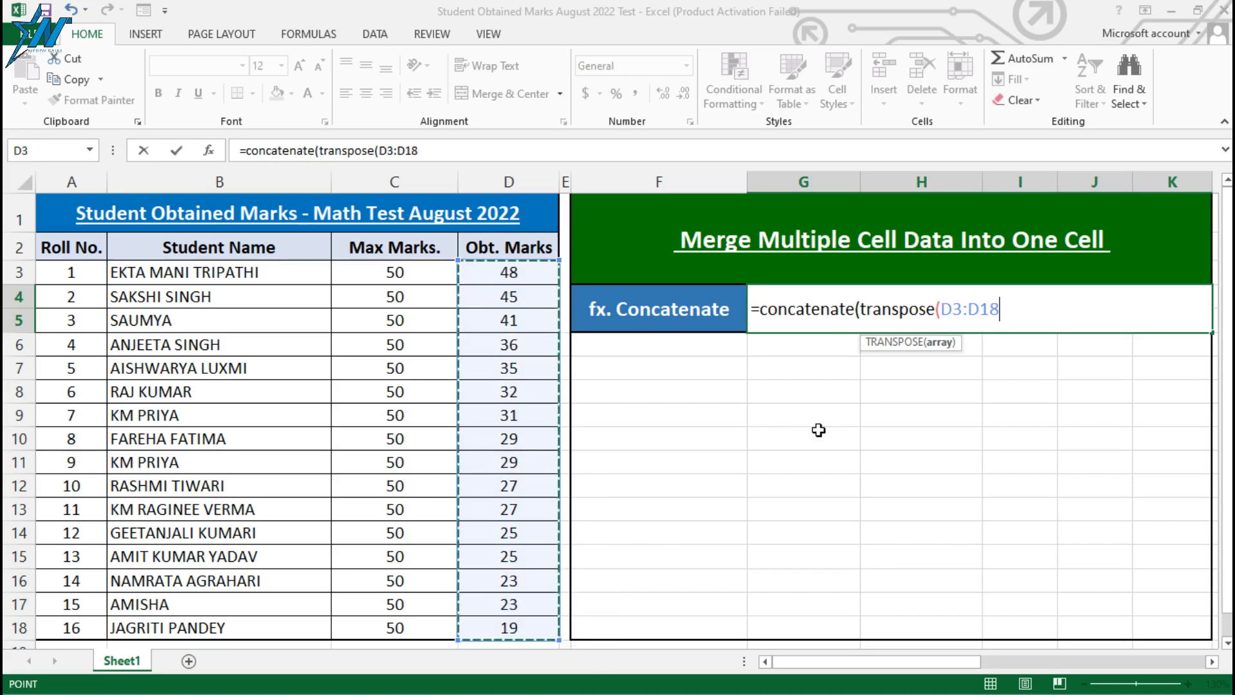
pyautogui.write('&')
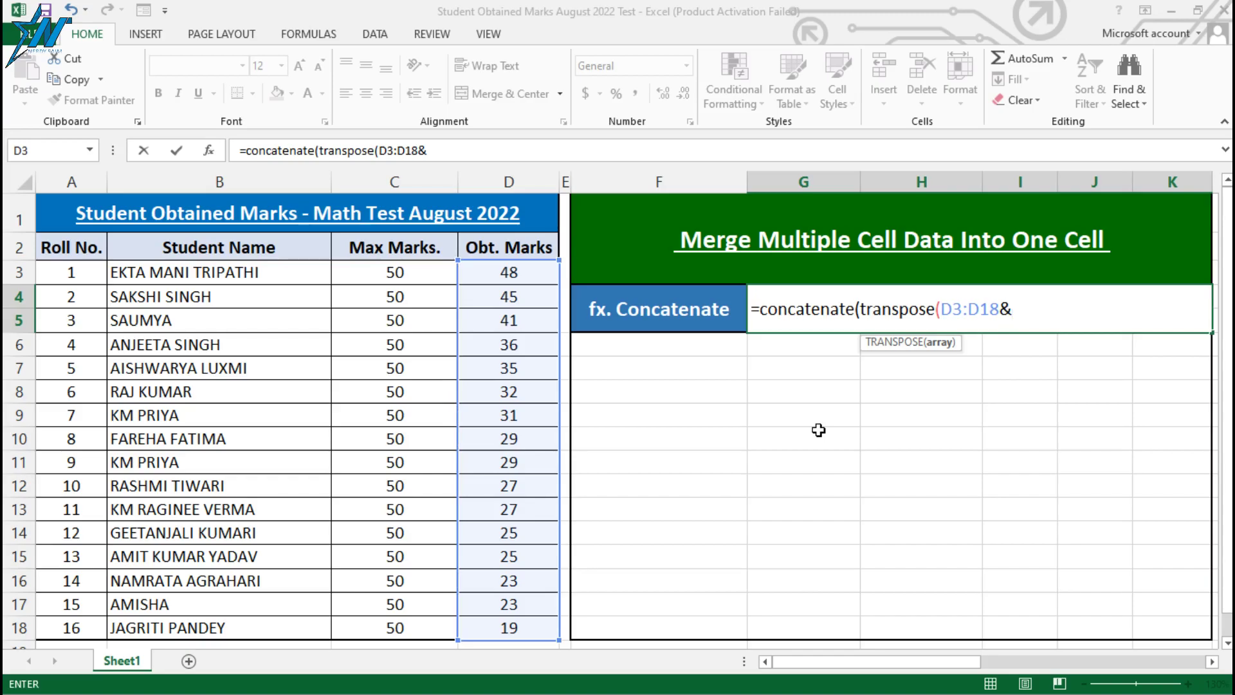
pyautogui.write('", ")')
# - Evaluate only the transpose(D3:D18&", ") part of the G4 formula into its literal array values
pyautogui.moveTo(1042, 309); pyautogui.dragTo(855, 308)
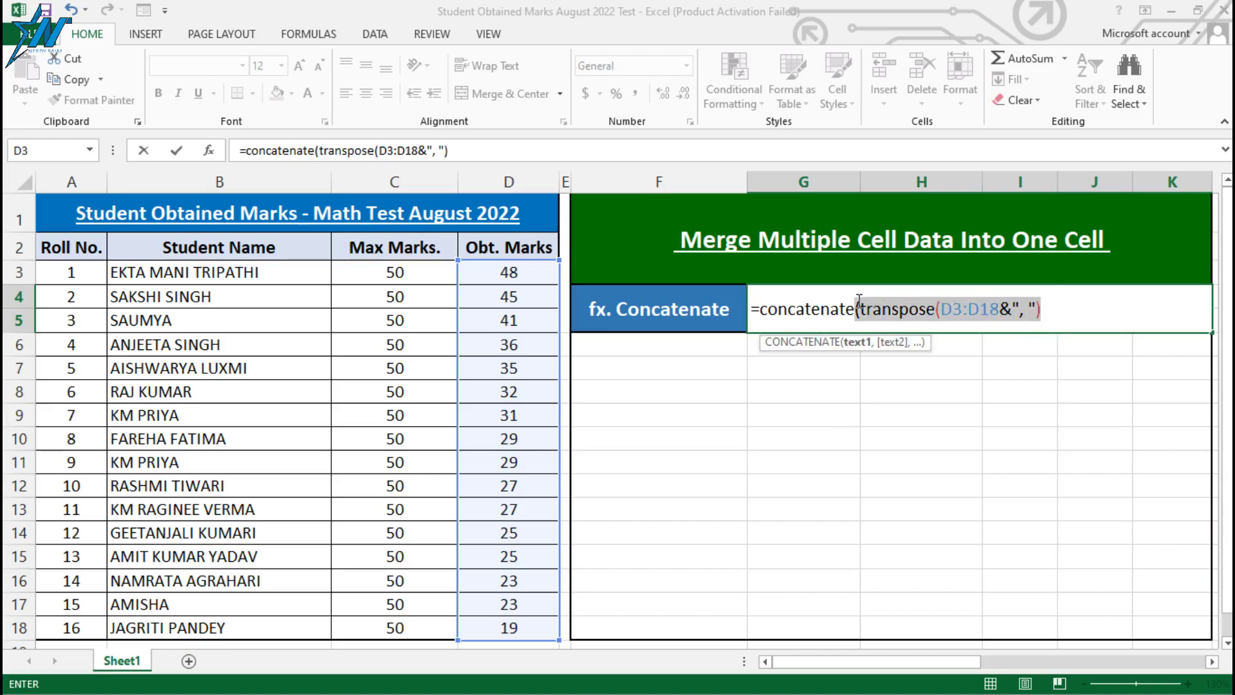
pyautogui.hotkey('shift', 'Right')
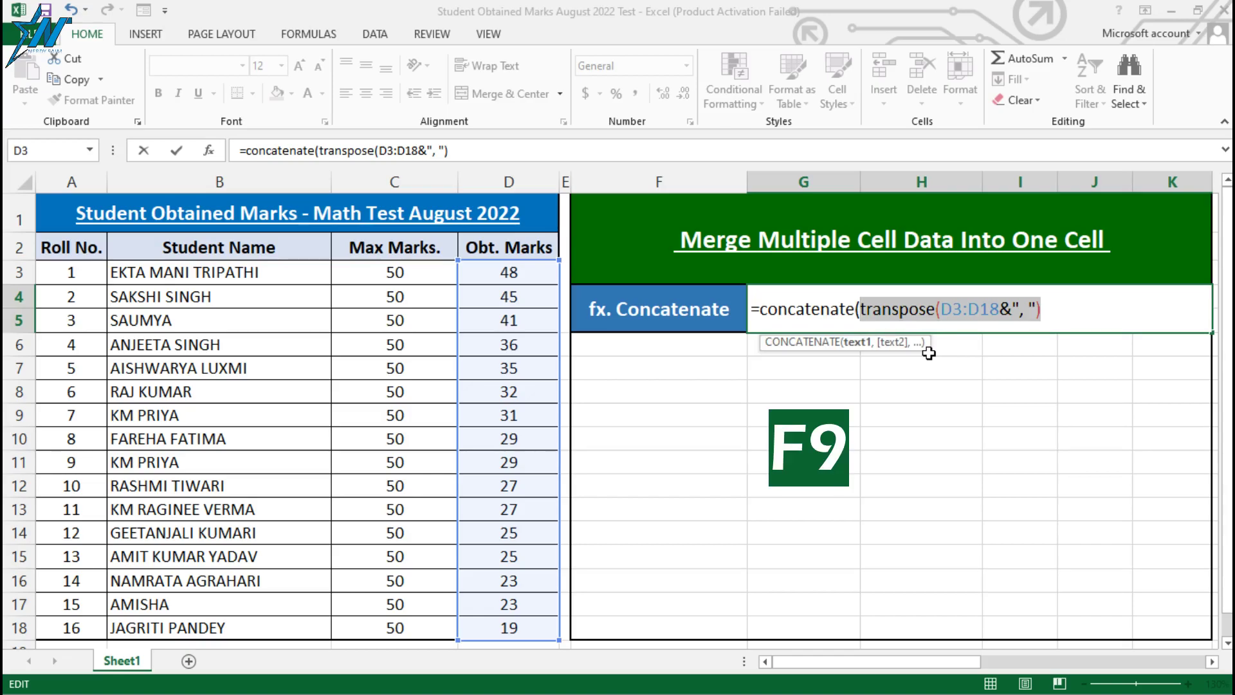
pyautogui.press('F9')
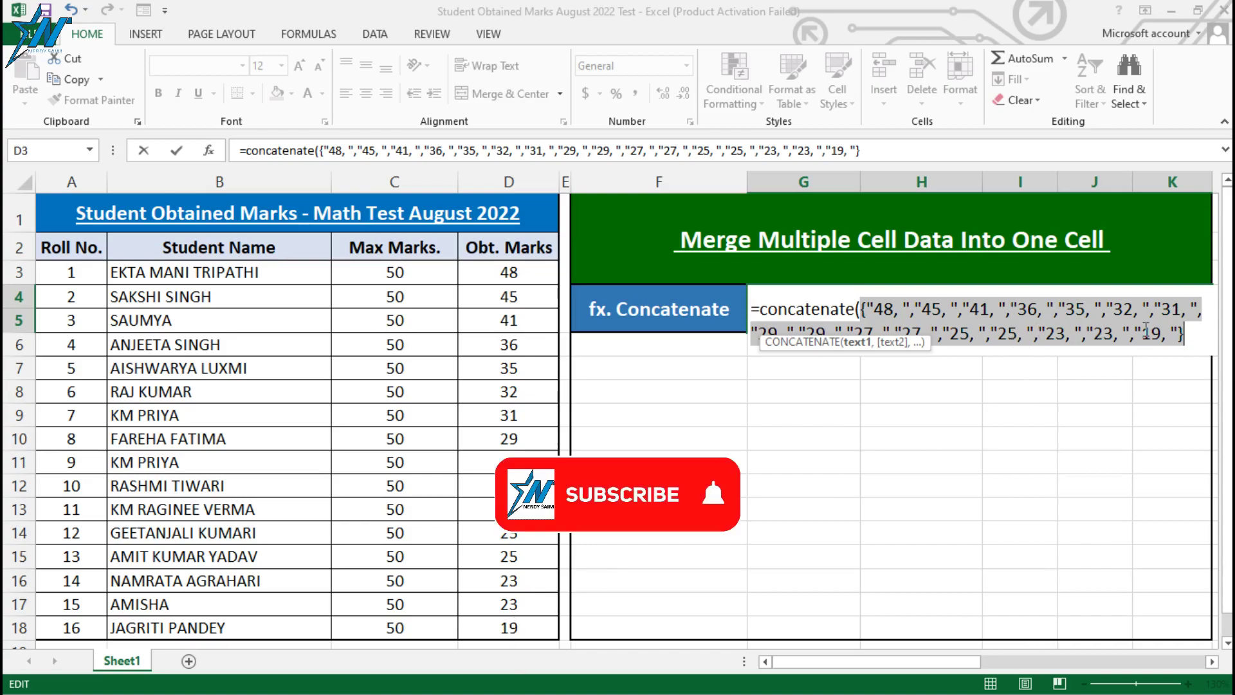
# - Remove both curly braces around the array values in G4, add the closing parenthesis and commit the CONCATENATE formula
pyautogui.click(1190, 335)
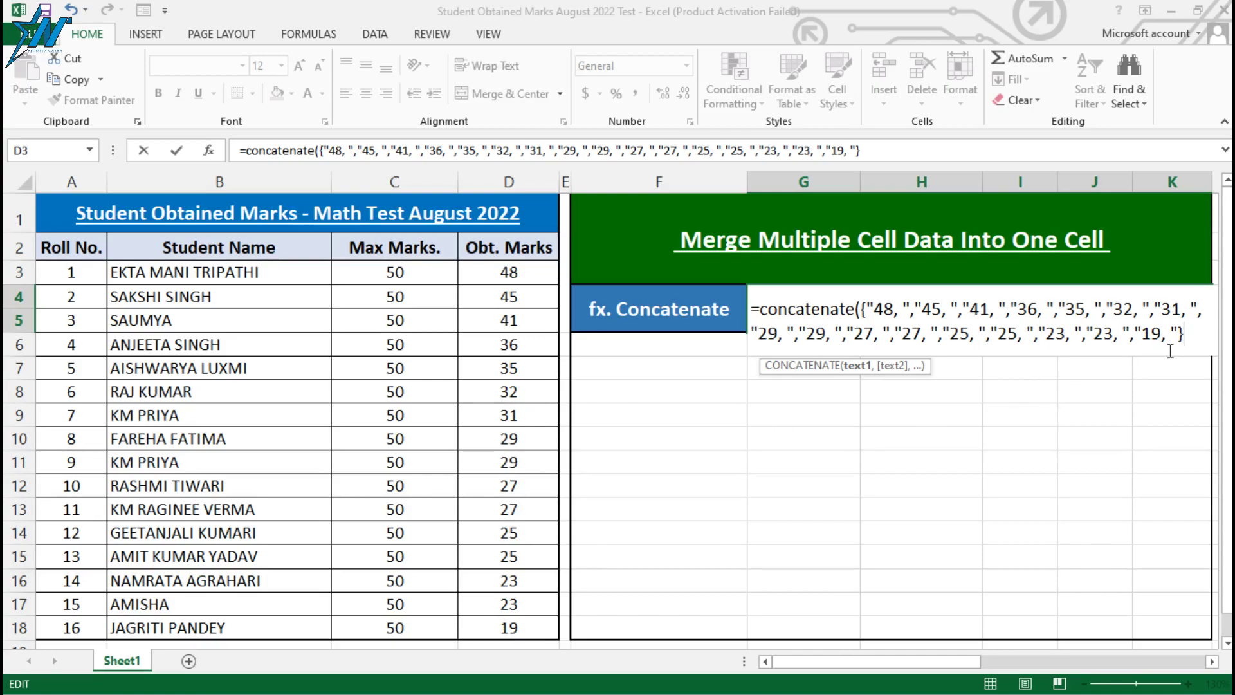
pyautogui.press('BackSpace')
pyautogui.click(865, 309)
pyautogui.press('BackSpace')
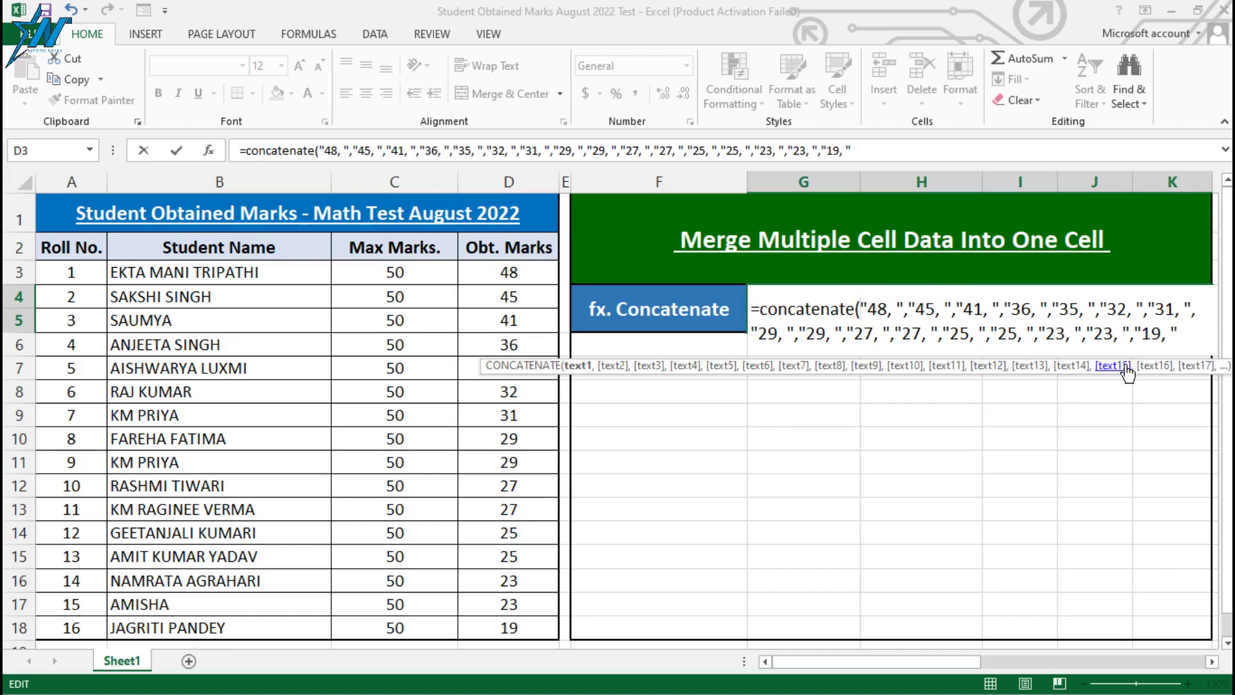
pyautogui.click(1188, 332)
pyautogui.write(')')
pyautogui.press('Return')
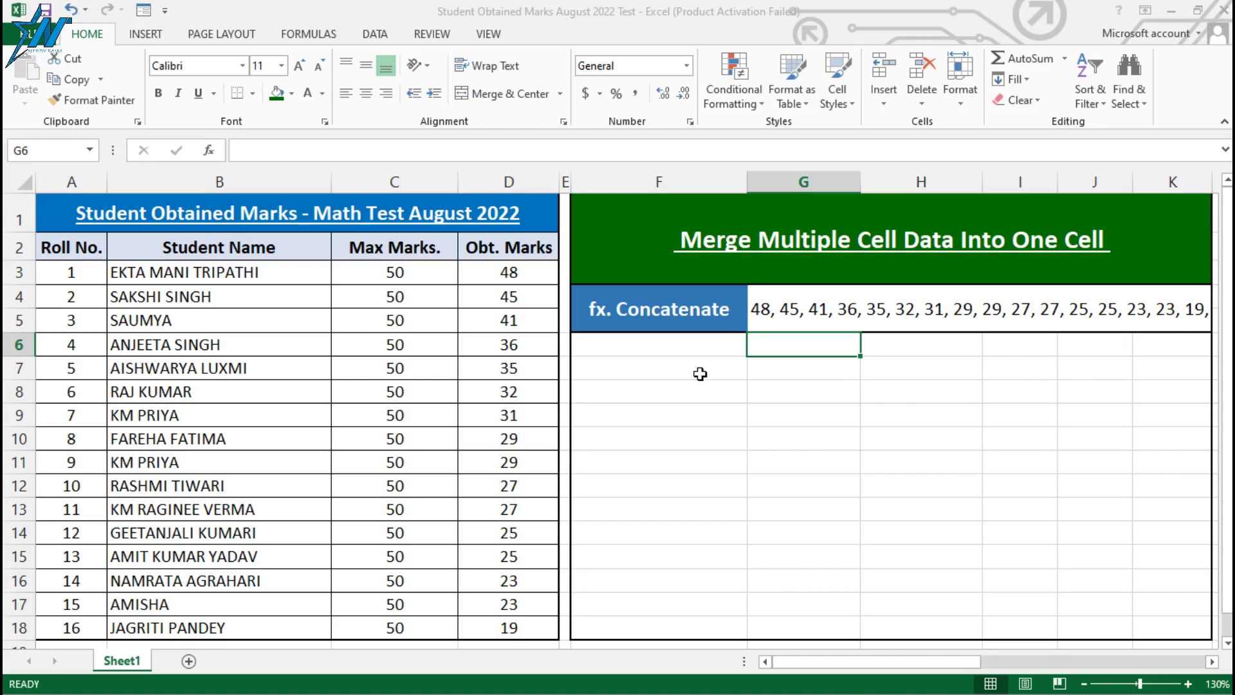
# - Copy the concatenated result in G4 and paste it over itself as values only
pyautogui.click(809, 286)
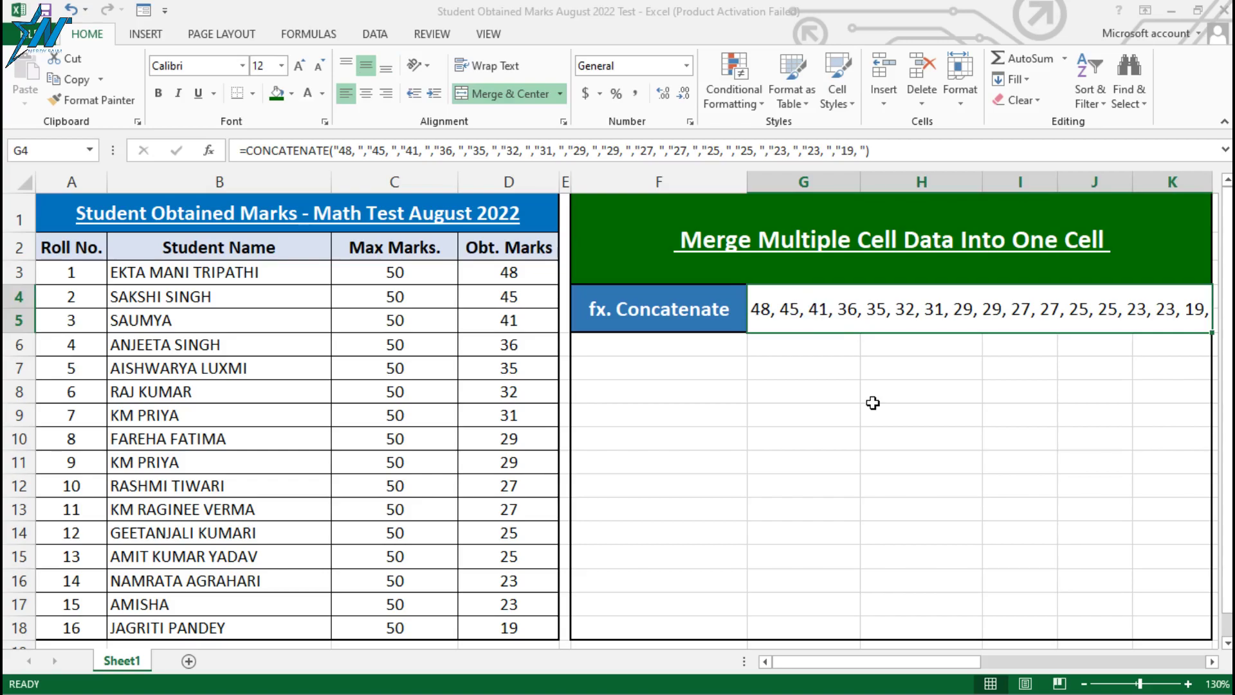
pyautogui.click(813, 364)
pyautogui.click(795, 314)
pyautogui.click(80, 82)
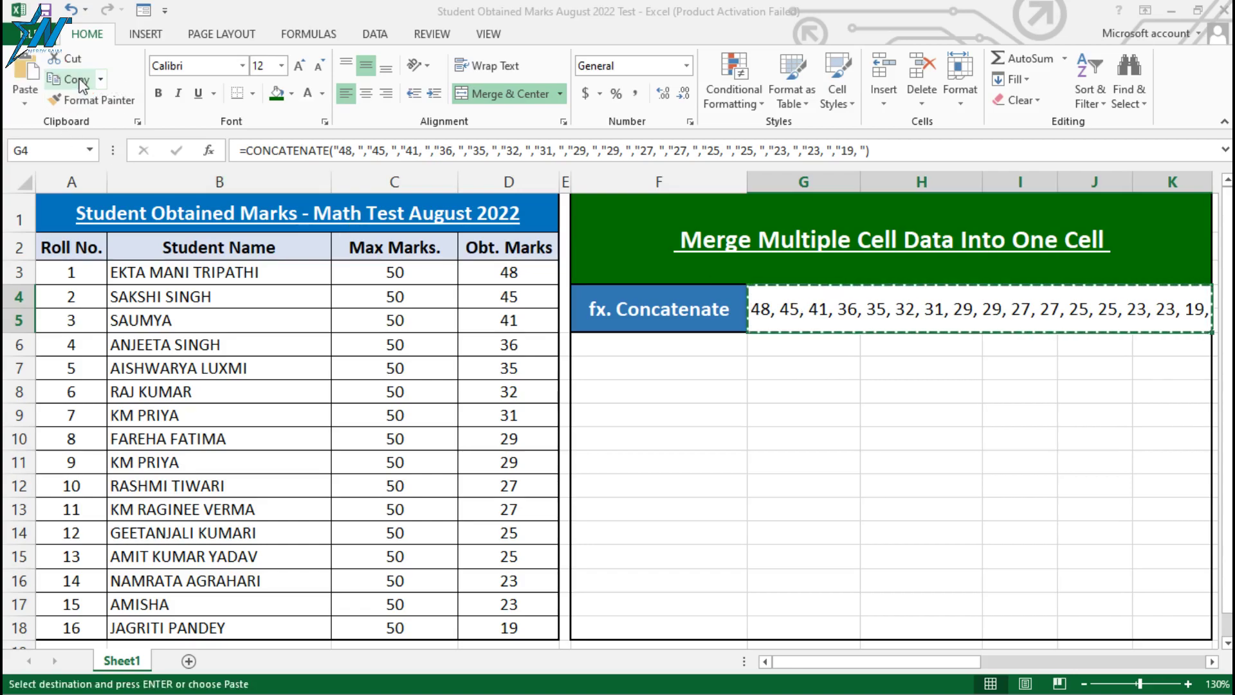
pyautogui.click(26, 99)
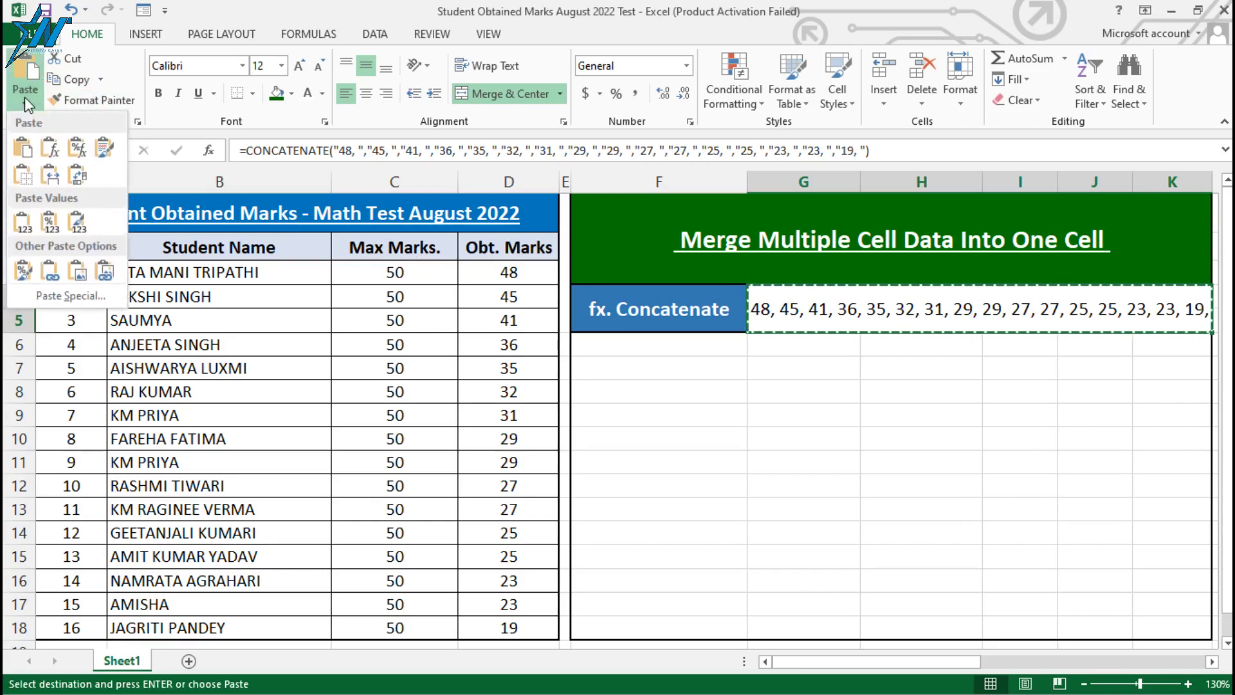
pyautogui.click(24, 225)
pyautogui.click(912, 371)
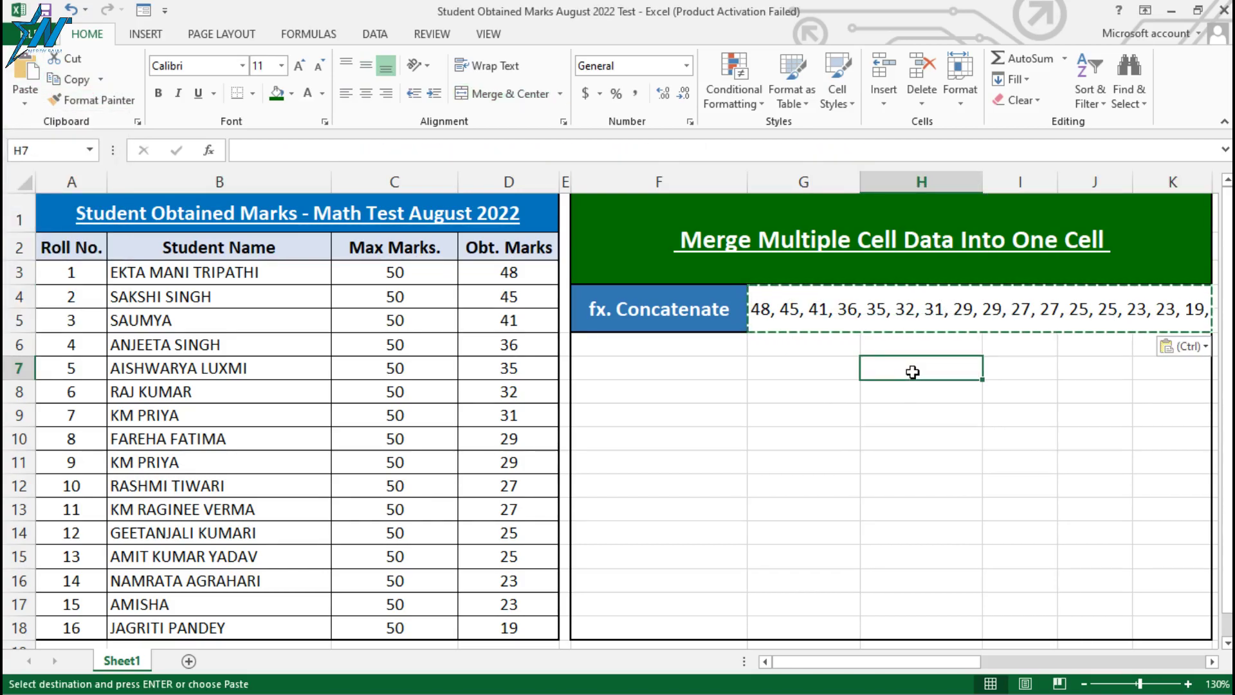
pyautogui.click(407, 151)
pyautogui.click(828, 312)
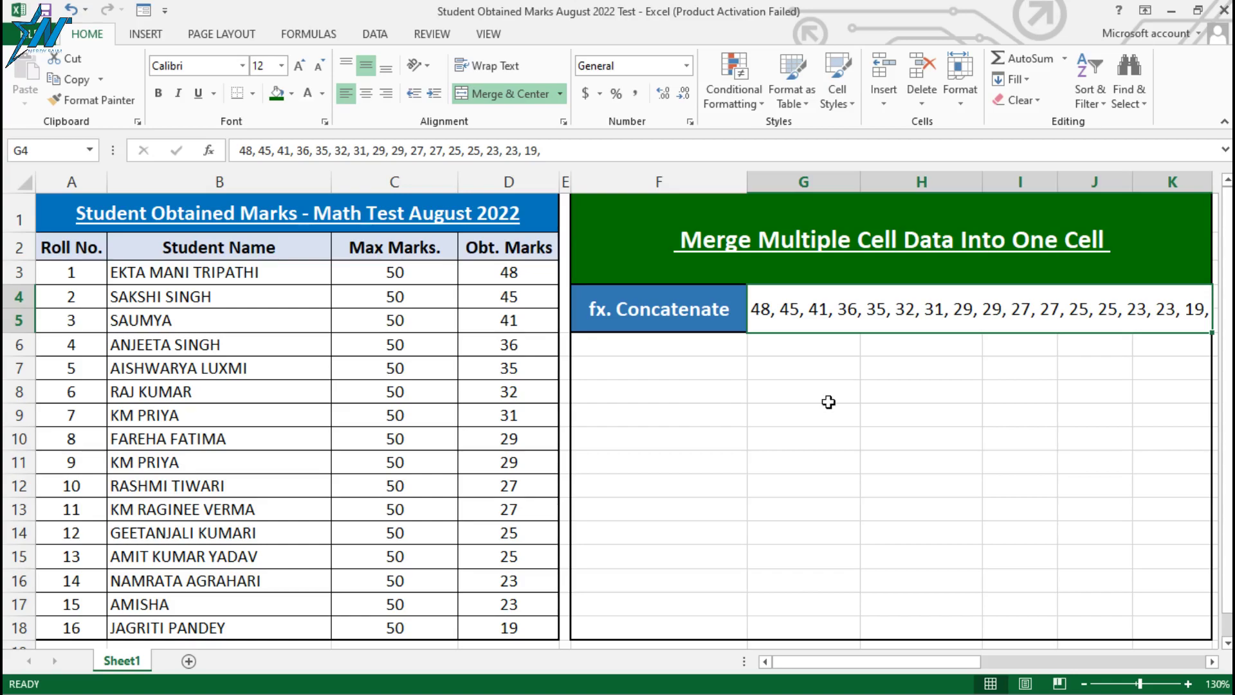
pyautogui.moveTo(508, 276); pyautogui.dragTo(551, 628)
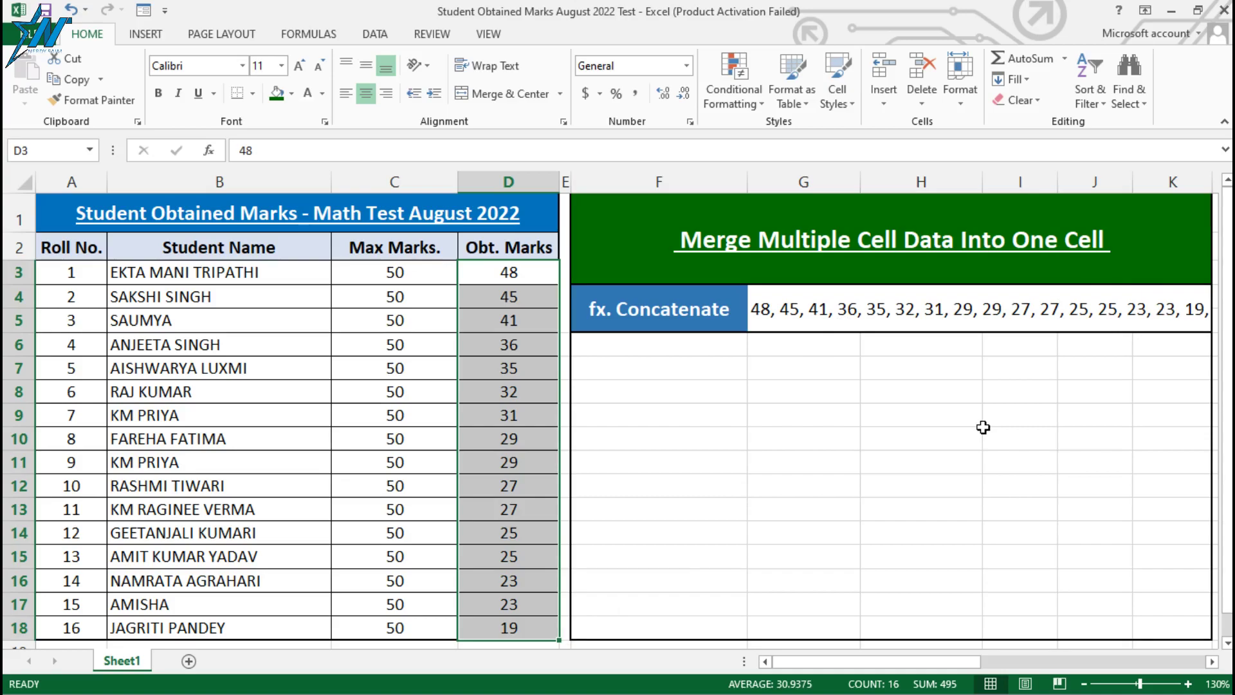
# - Enter "jan" in cell S3 under the Text heading and fill the month series down to S14
pyautogui.click(889, 674)
pyautogui.moveTo(889, 670); pyautogui.dragTo(1169, 671)
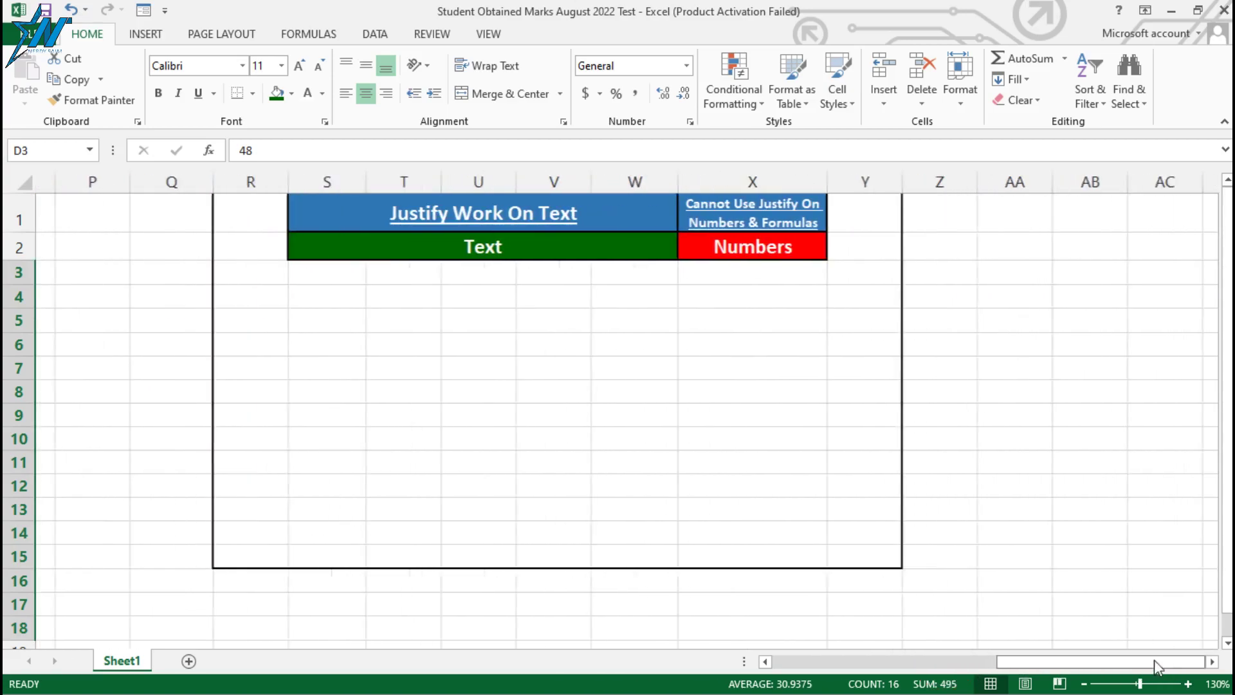
pyautogui.click(324, 271)
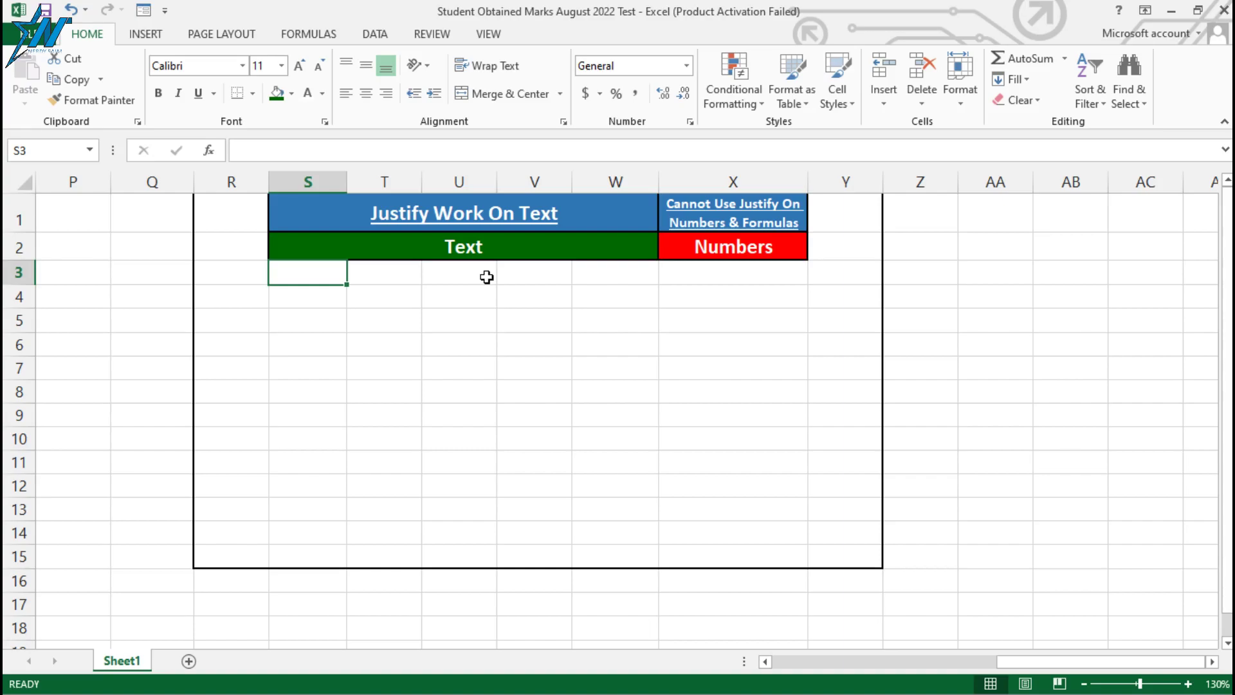
pyautogui.write('jan')
pyautogui.press('Return')
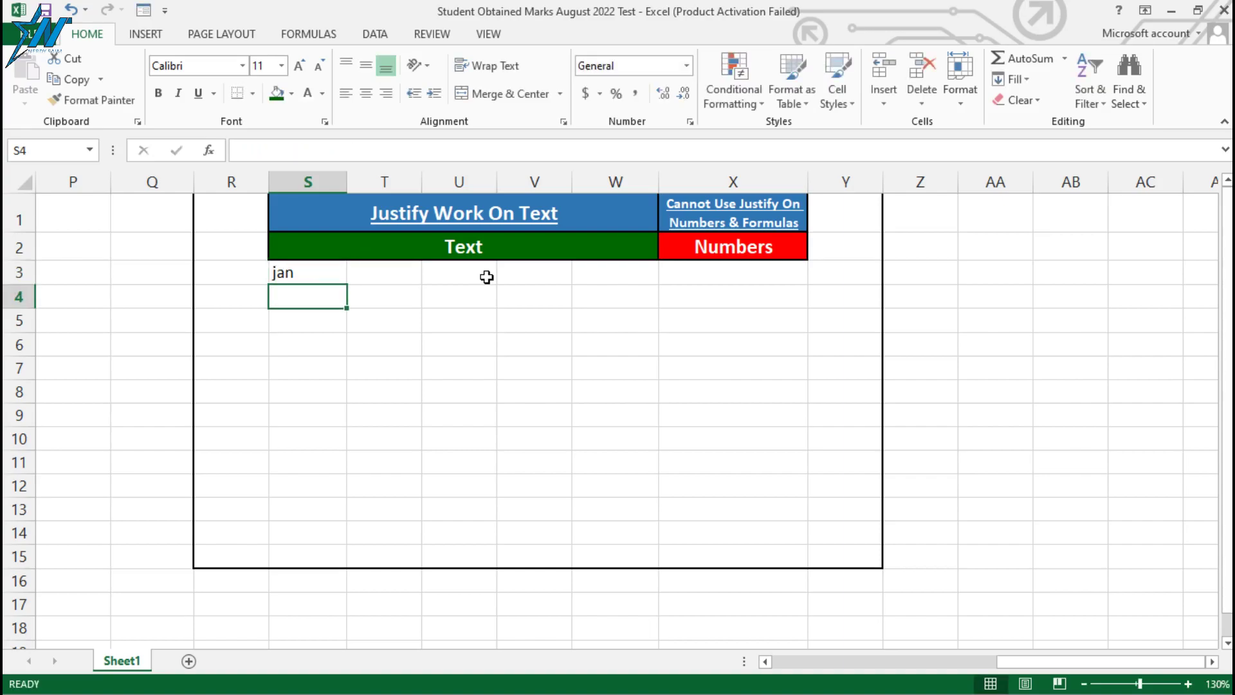
pyautogui.click(331, 273)
pyautogui.moveTo(347, 286); pyautogui.dragTo(338, 543)
# - Widen column S to hold all twelve months on one line and merge S3:S14 into one cell with Fill Justify
pyautogui.moveTo(347, 182); pyautogui.dragTo(619, 184)
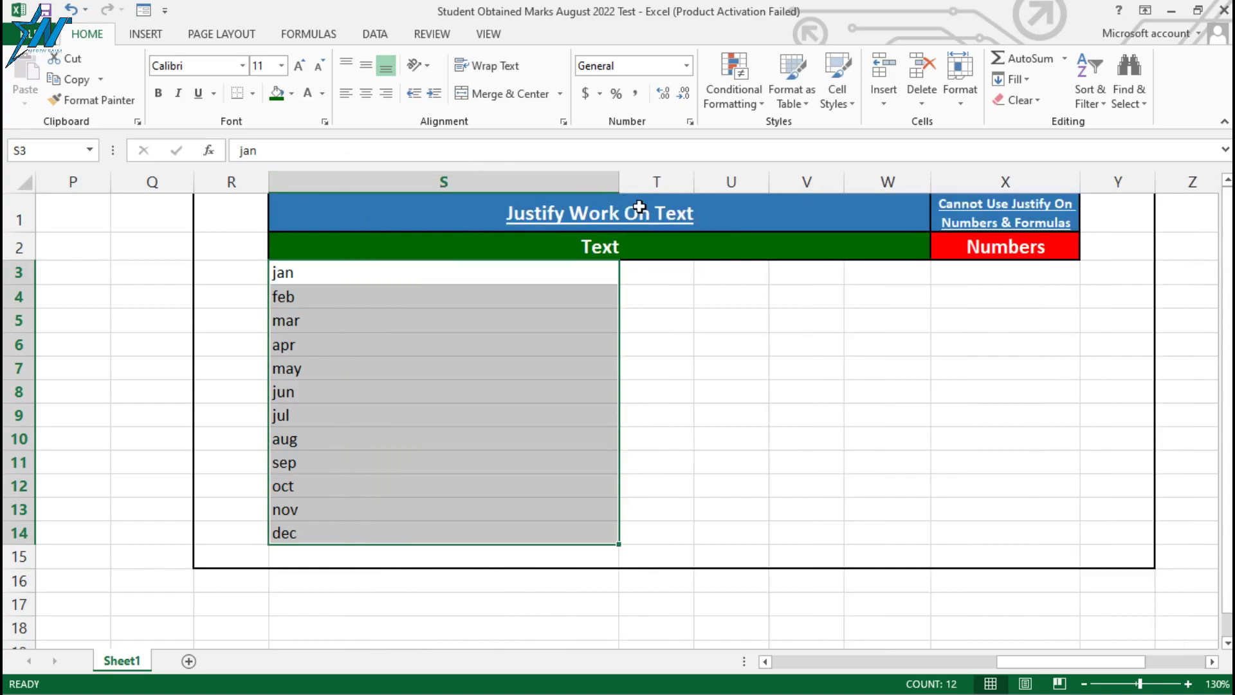
pyautogui.click(1028, 80)
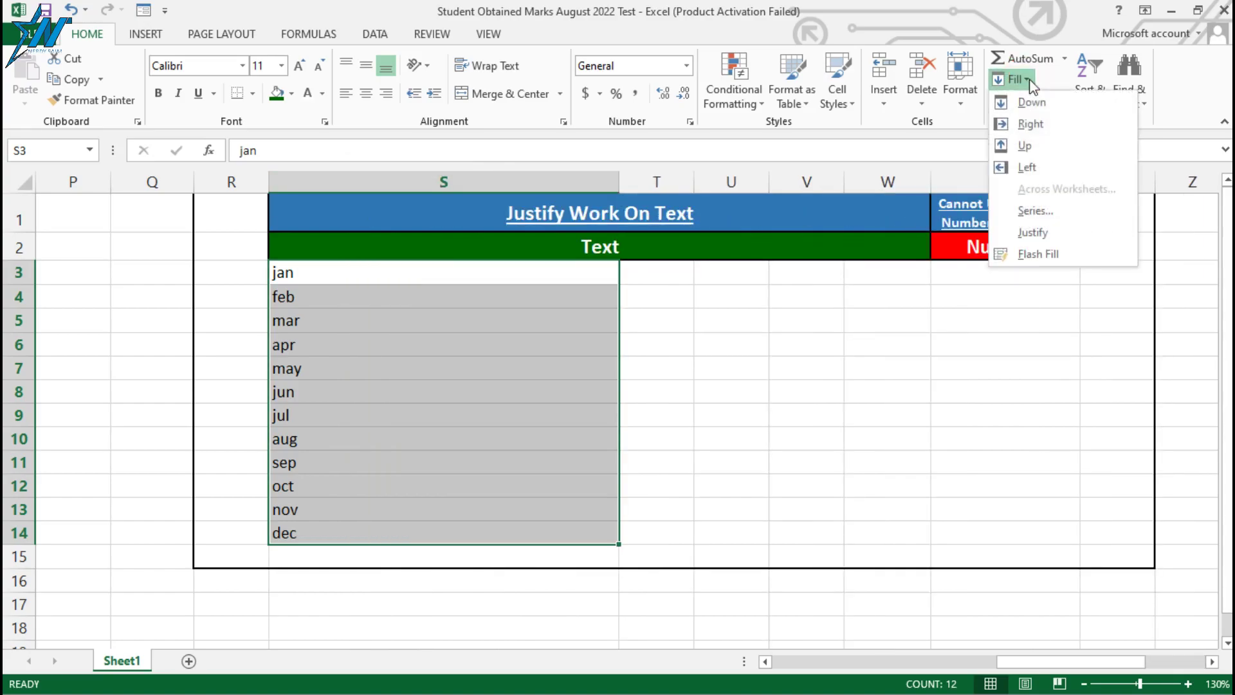
pyautogui.click(1046, 233)
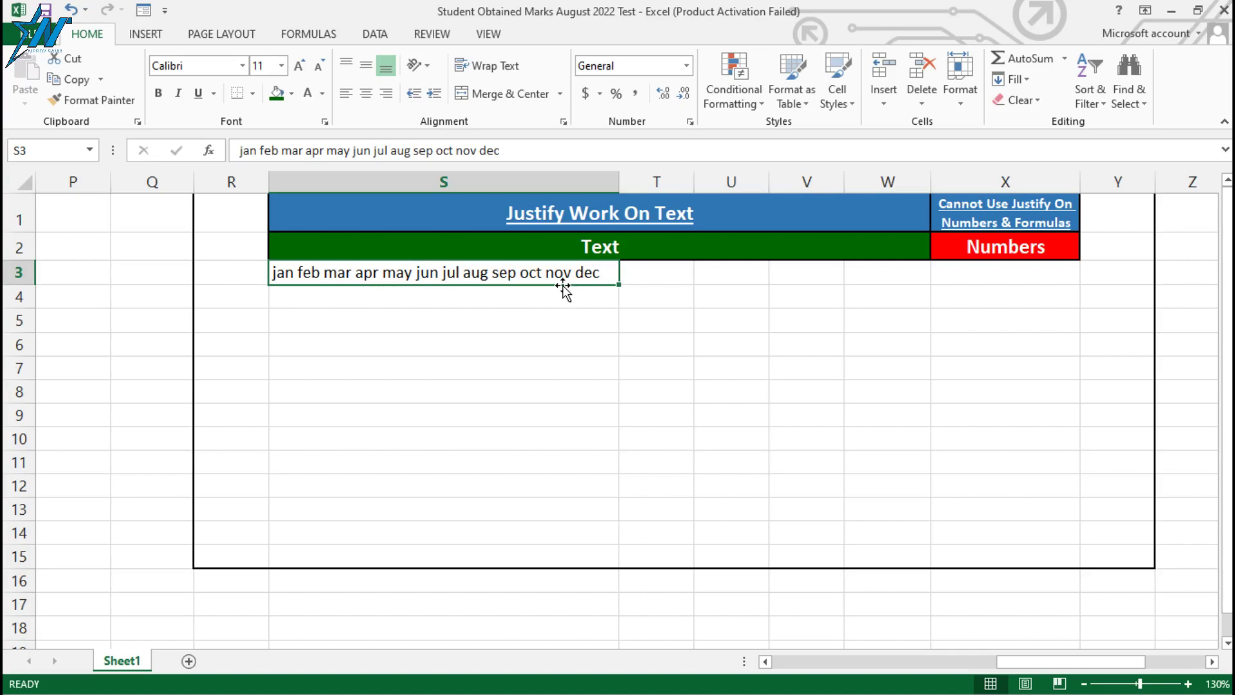
# - Enter the values 1, 2, 3 and 4 in cells X3 to X6 under the Numbers heading
pyautogui.click(1007, 277)
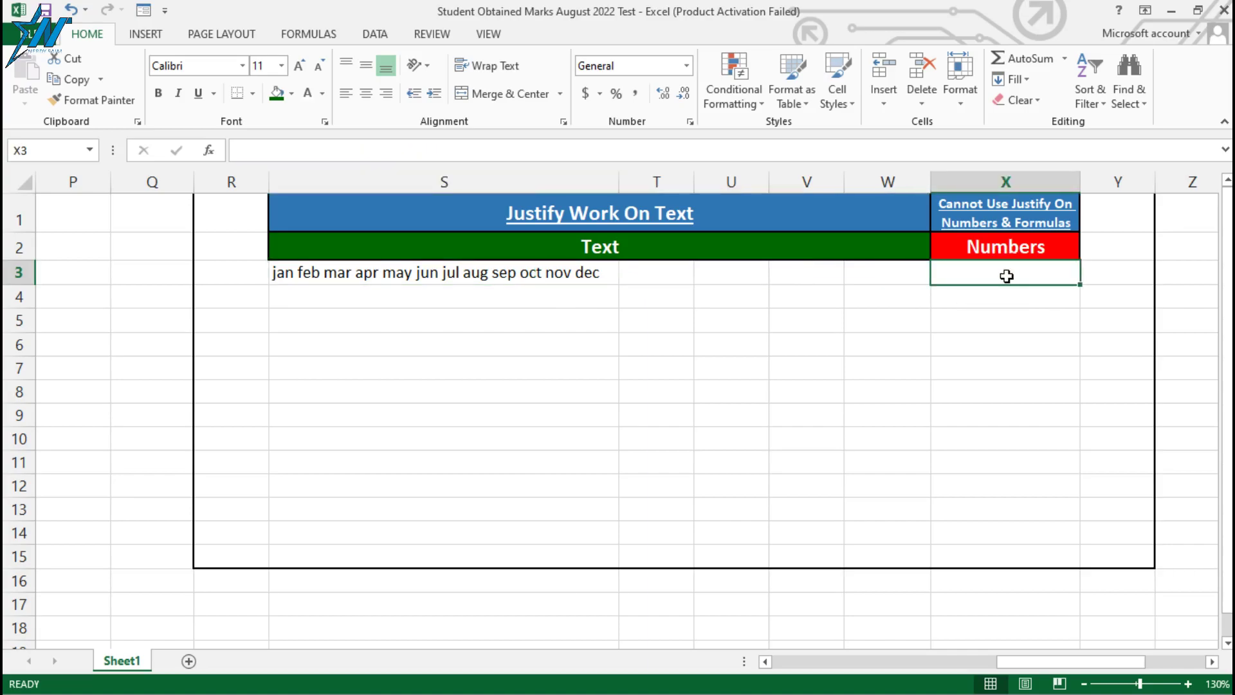
pyautogui.write('1')
pyautogui.press('Return')
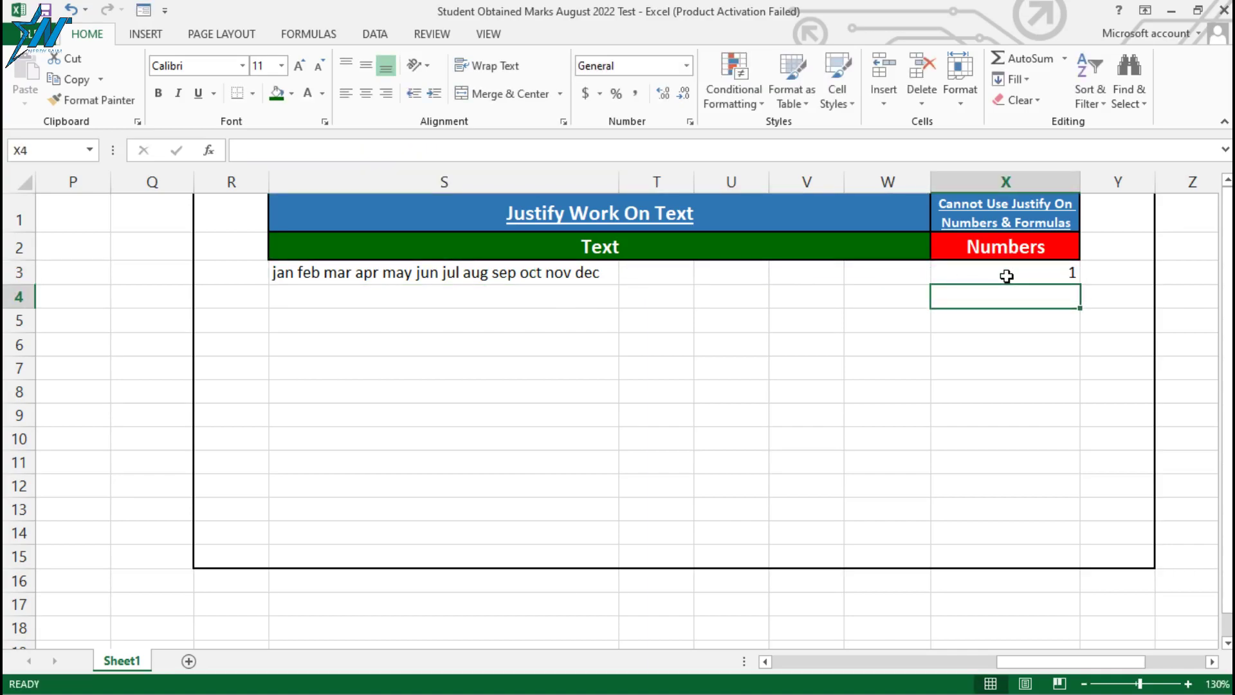
pyautogui.write('2')
pyautogui.press('Return')
pyautogui.write('3')
pyautogui.press('Return')
pyautogui.write('4')
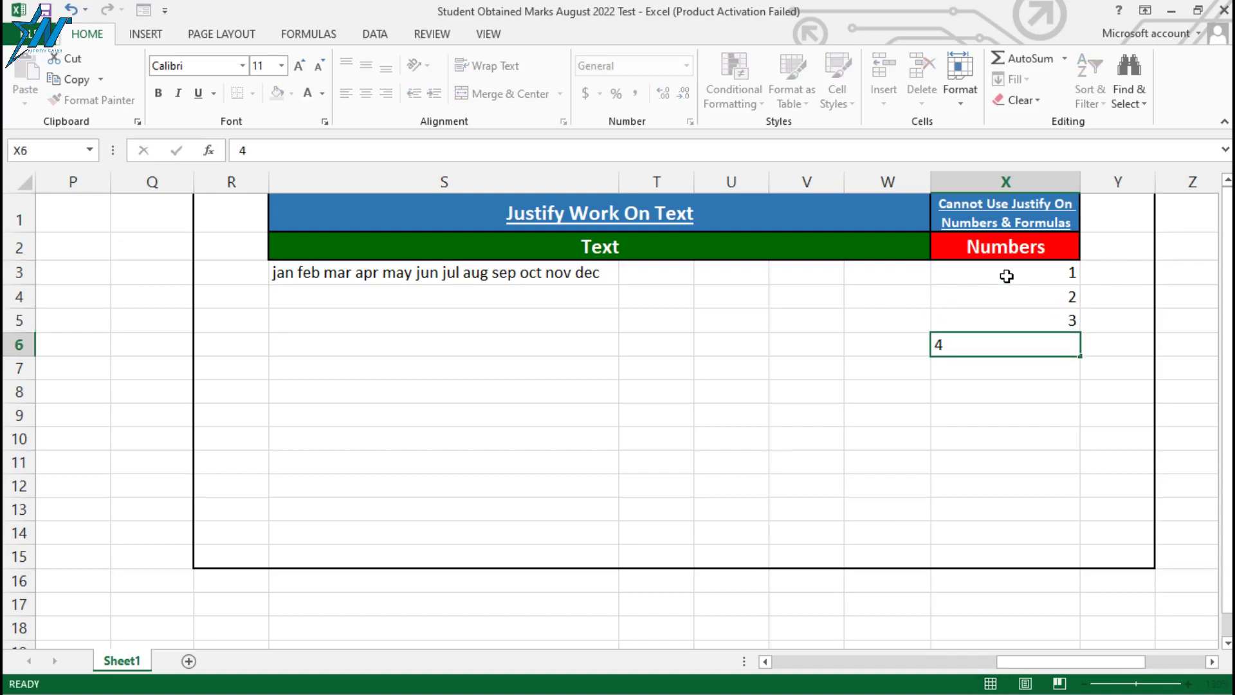
pyautogui.press('Return')
# - Try to merge the numbers in X3:X6 into one cell with Fill Justify
pyautogui.moveTo(1007, 276); pyautogui.dragTo(1015, 345)
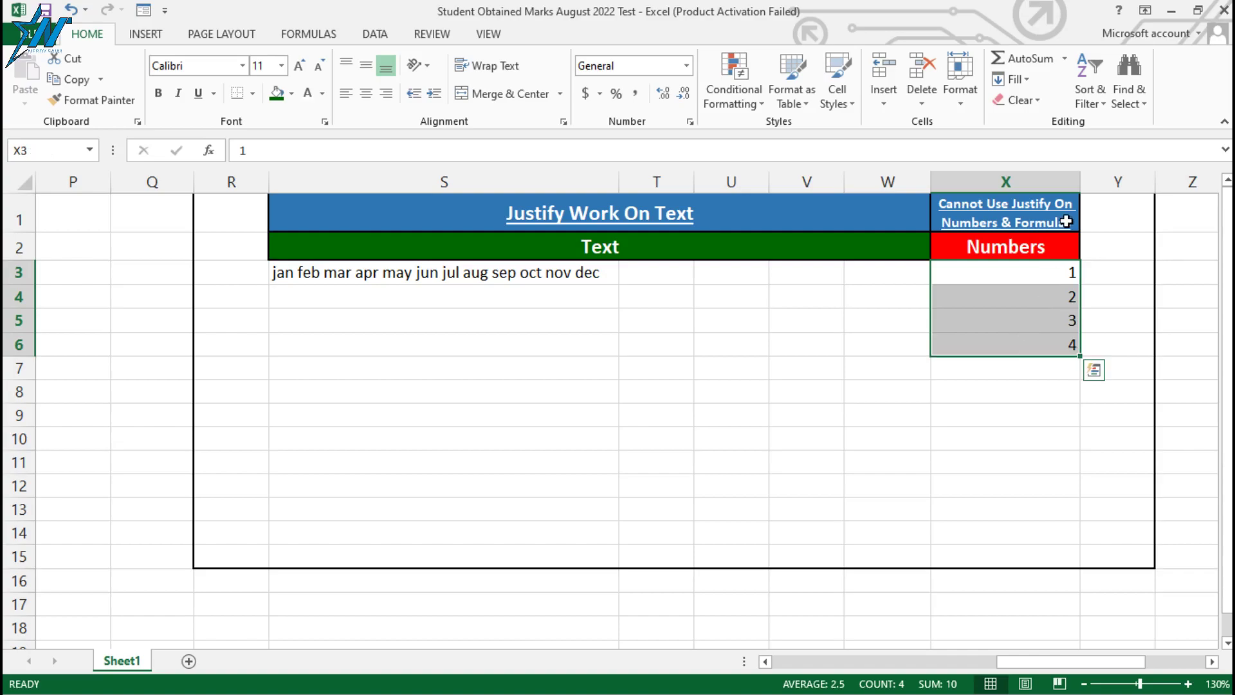
pyautogui.click(1024, 80)
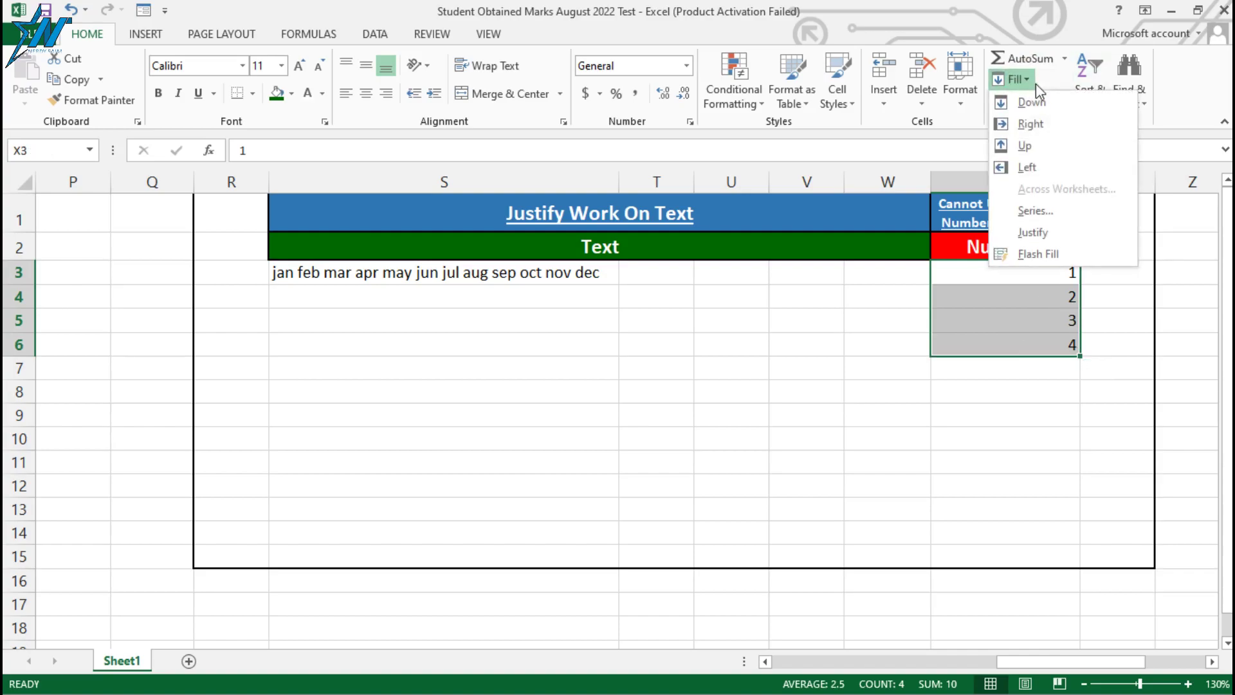
pyautogui.click(1037, 232)
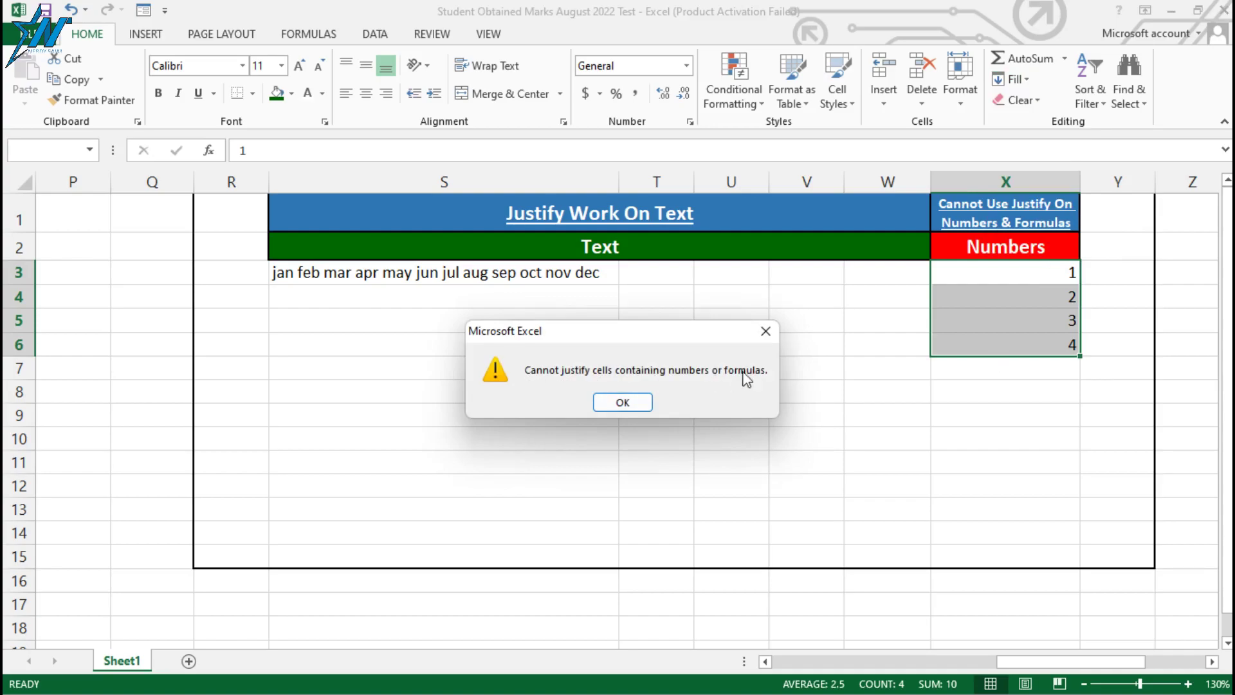
pyautogui.click(627, 402)
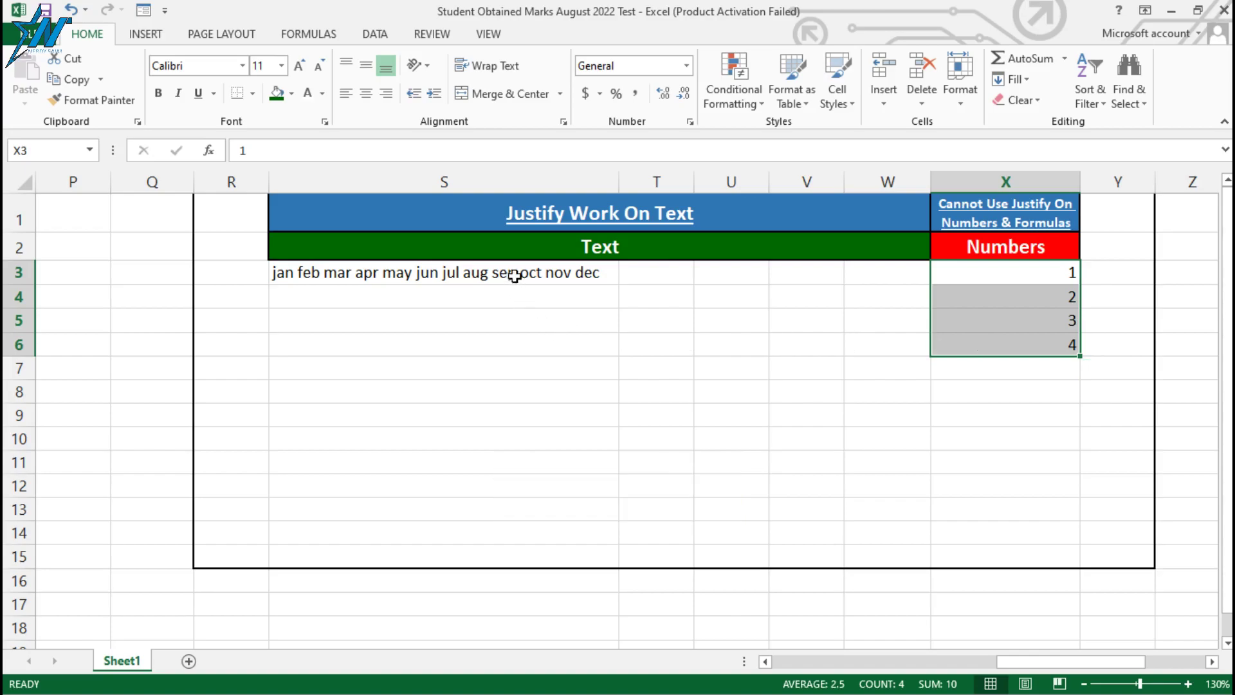
# - Compare the obtained marks in D3:D18 with the concatenated result in G4
pyautogui.moveTo(1093, 662); pyautogui.dragTo(746, 669)
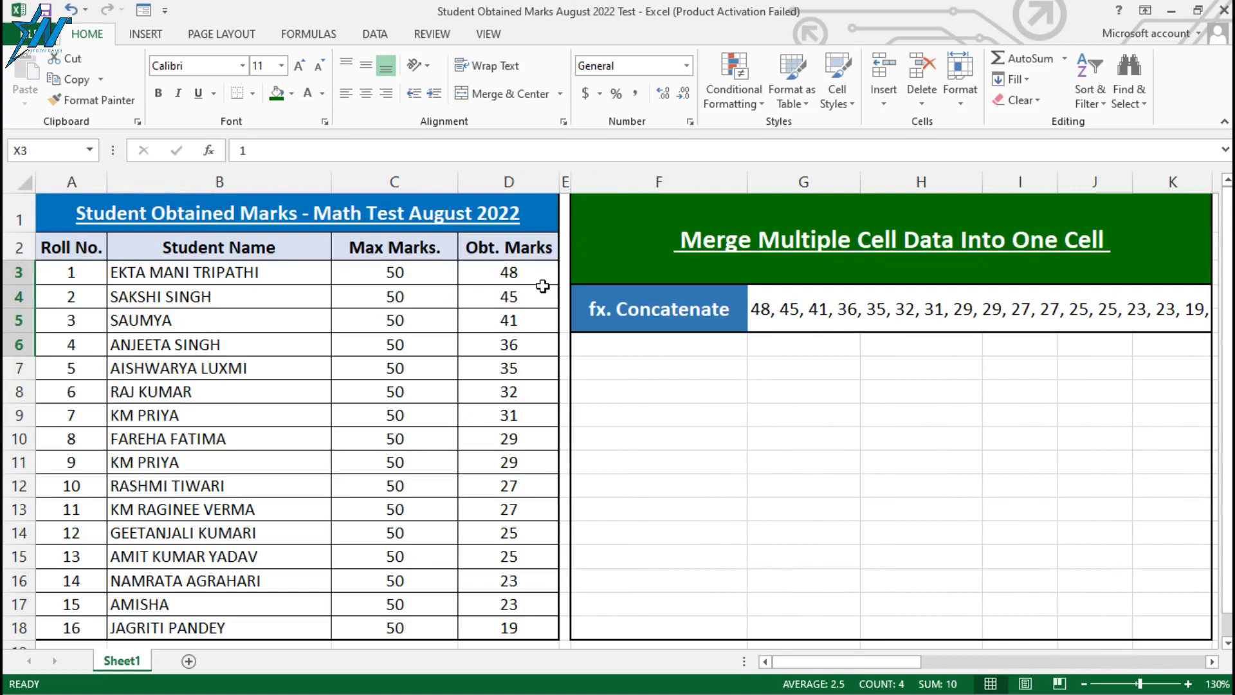
pyautogui.click(631, 315)
pyautogui.moveTo(517, 282); pyautogui.dragTo(510, 628)
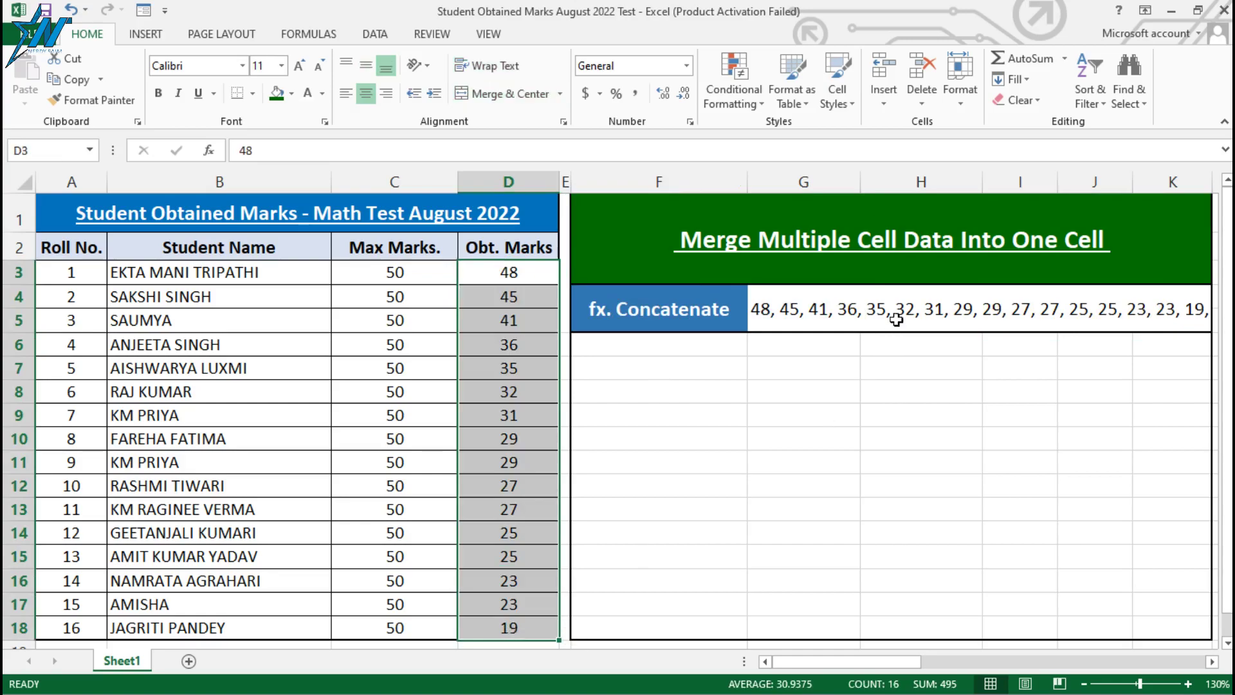
pyautogui.click(896, 320)
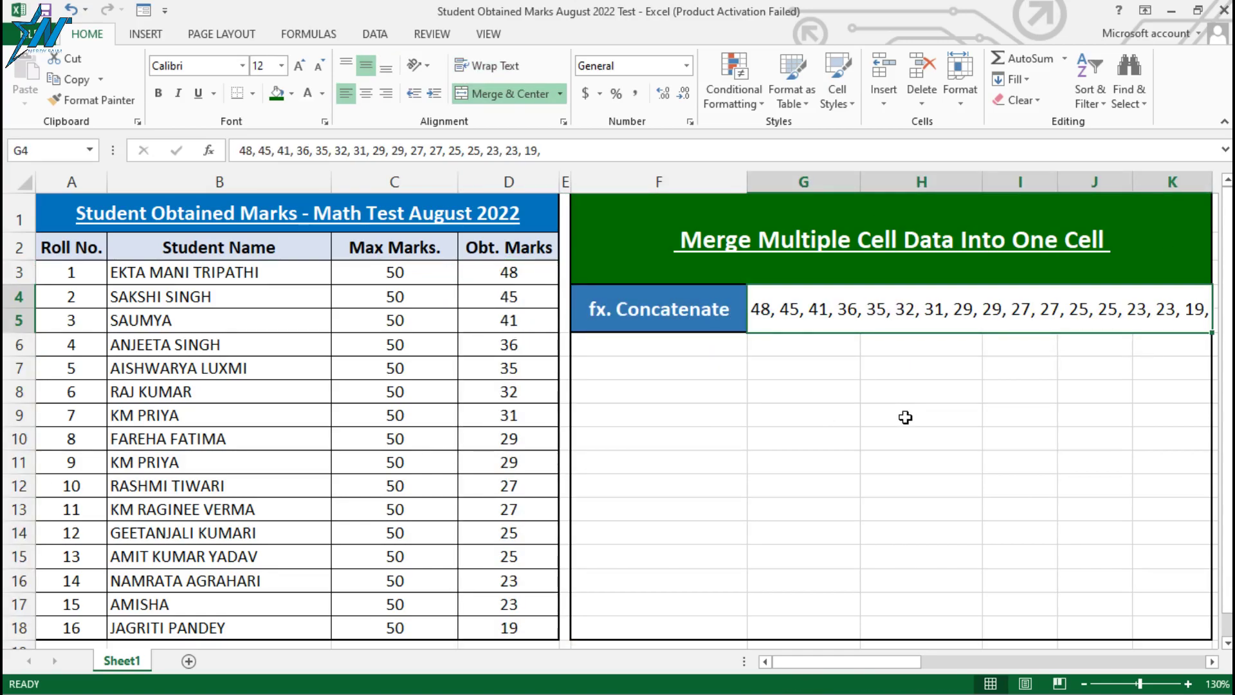